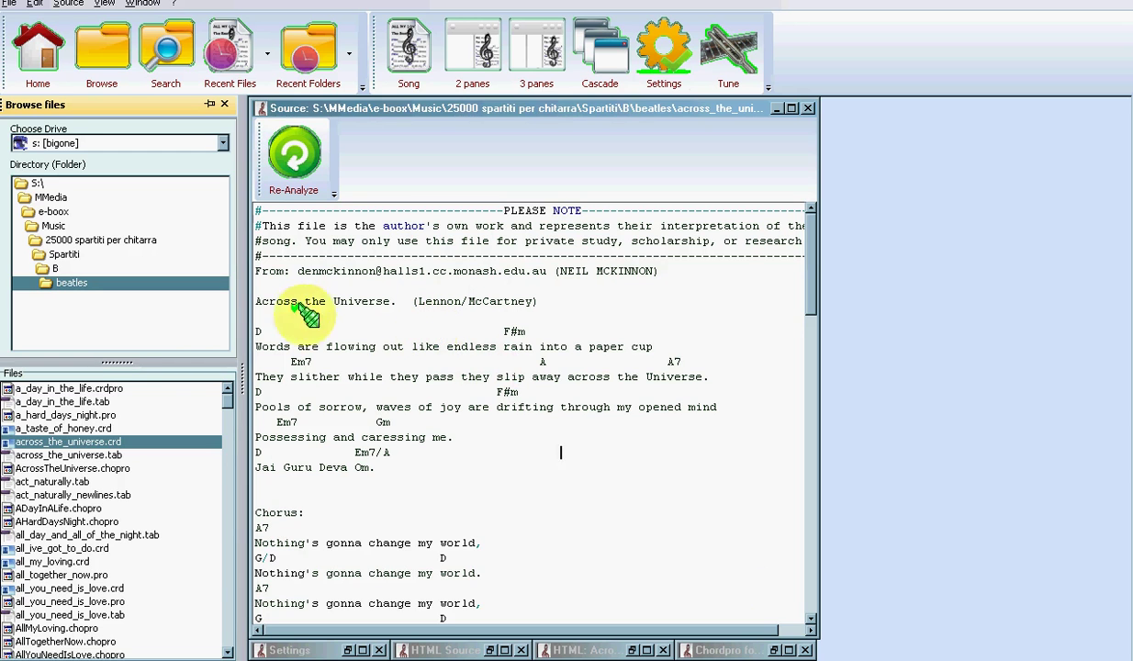
Step: Select the chord line and the first lyric line of Across the Universe in the Source pane
{"action": "triple_click", "coordinate": [255, 332]}
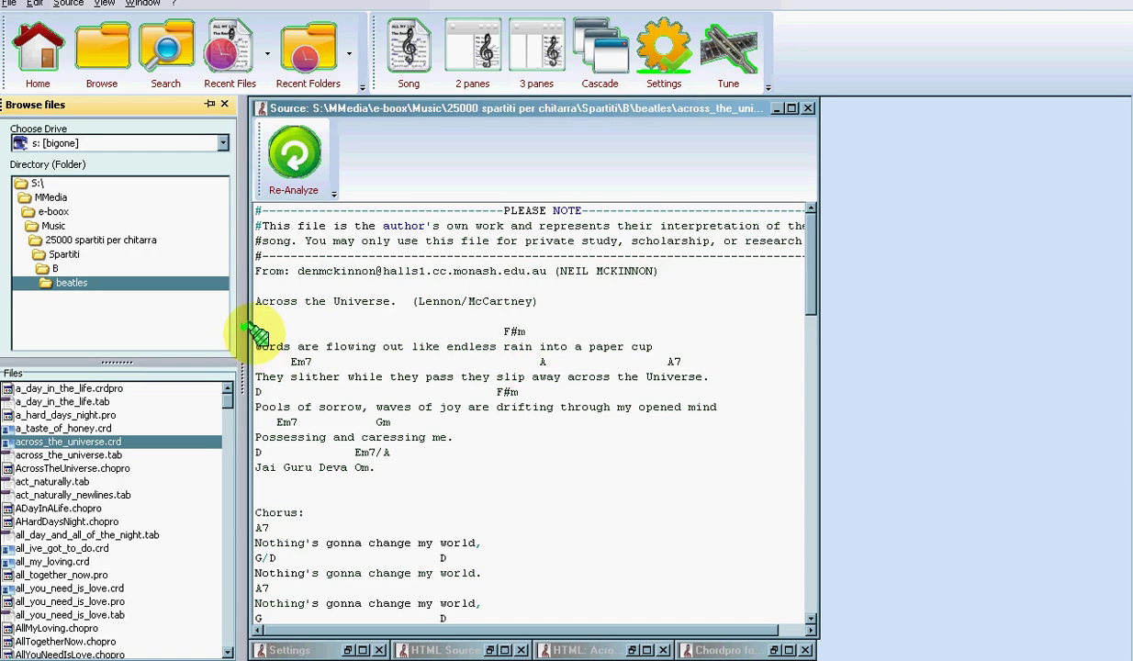
{"action": "triple_click", "coordinate": [254, 332]}
{"action": "left_click", "coordinate": [255, 336]}
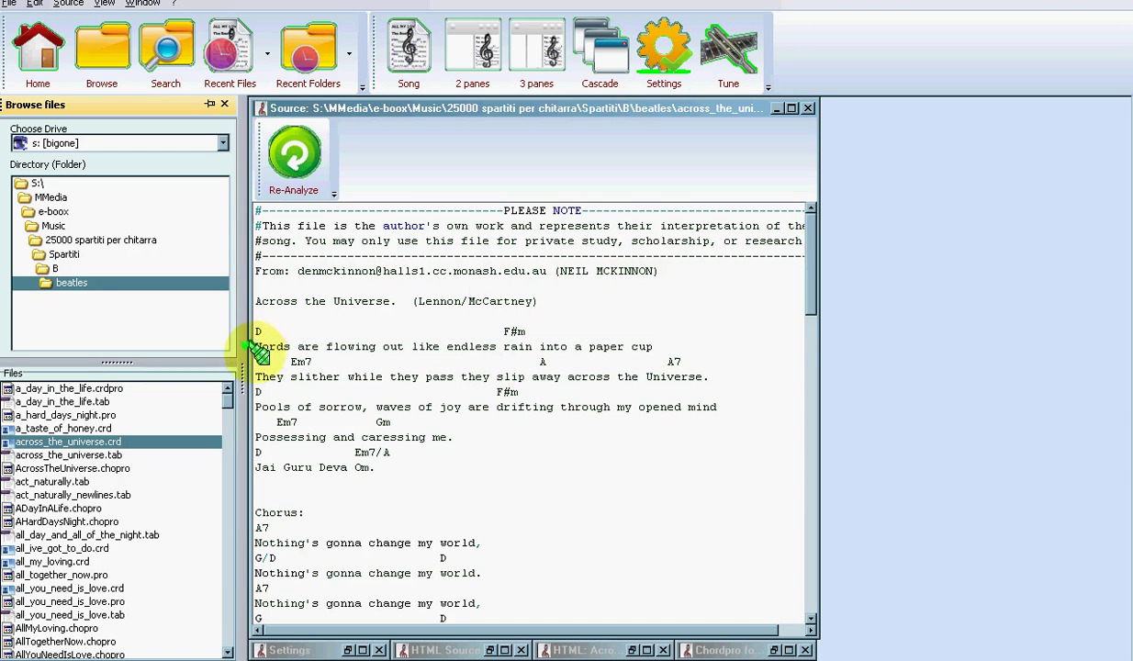
{"action": "triple_click", "coordinate": [255, 348]}
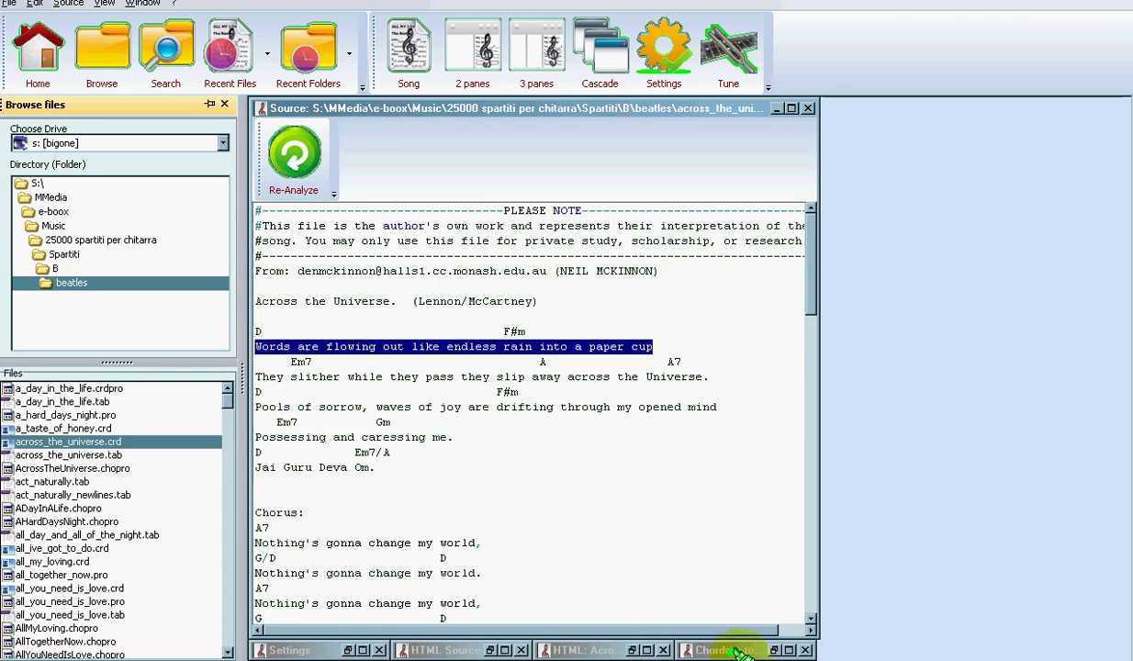
Step: Bring up the ChordPro version and select its [D] tag and the title/subtitle directive lines
{"action": "left_click", "coordinate": [774, 647]}
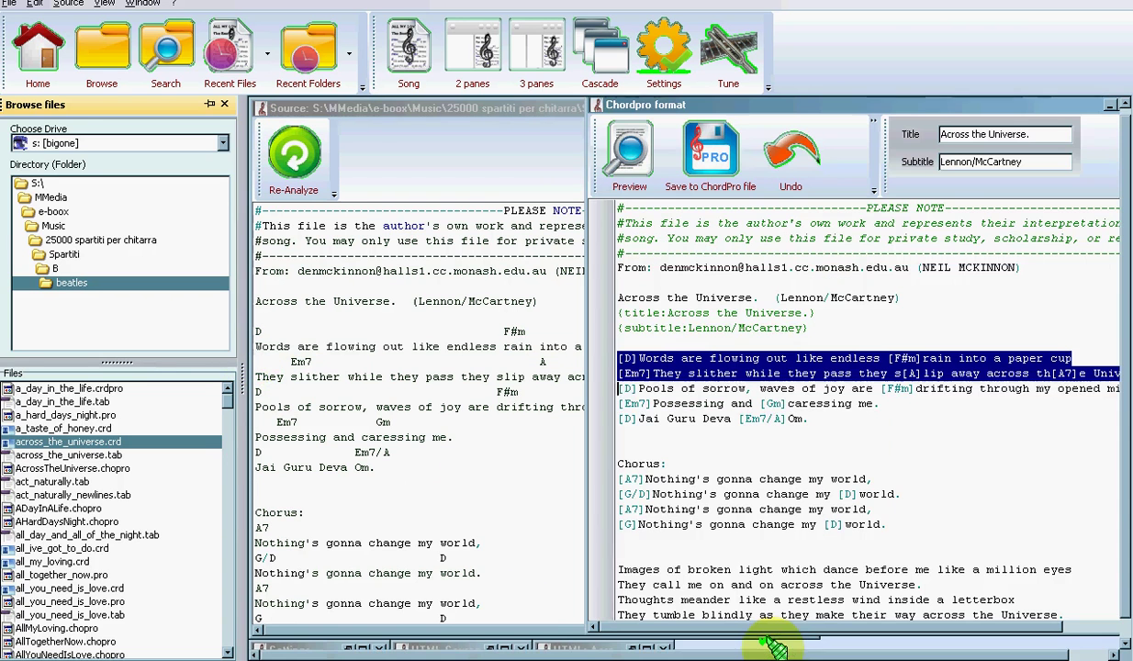
{"action": "left_click", "coordinate": [638, 340]}
{"action": "left_click_drag", "start_coordinate": [618, 358], "coordinate": [638, 358]}
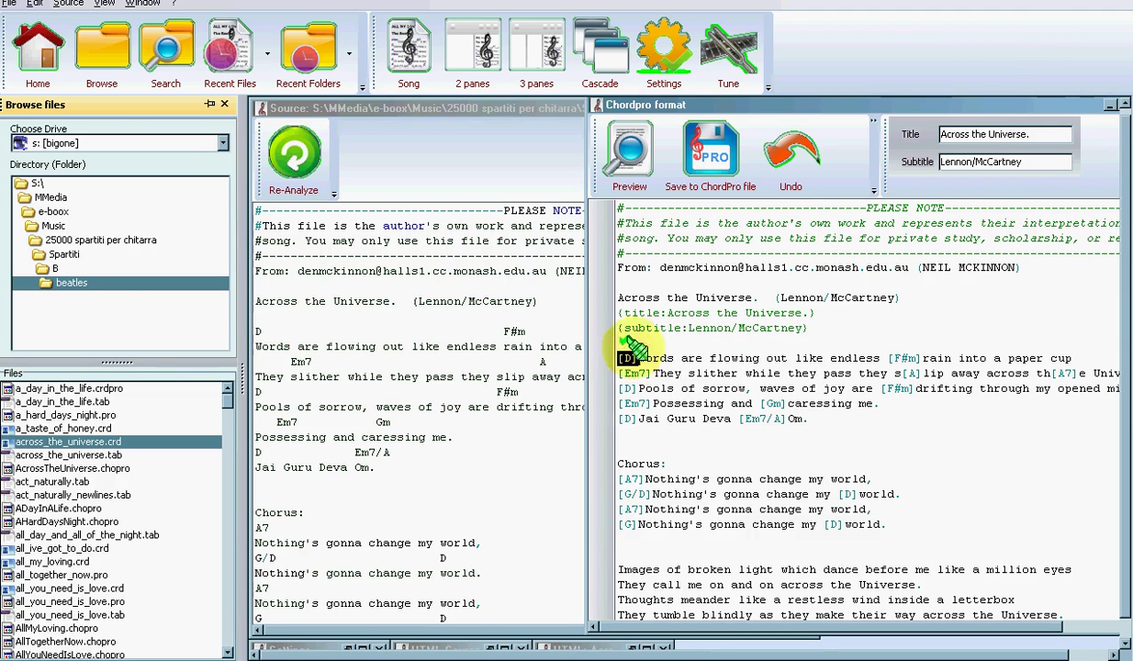
{"action": "left_click_drag", "start_coordinate": [610, 310], "coordinate": [809, 328]}
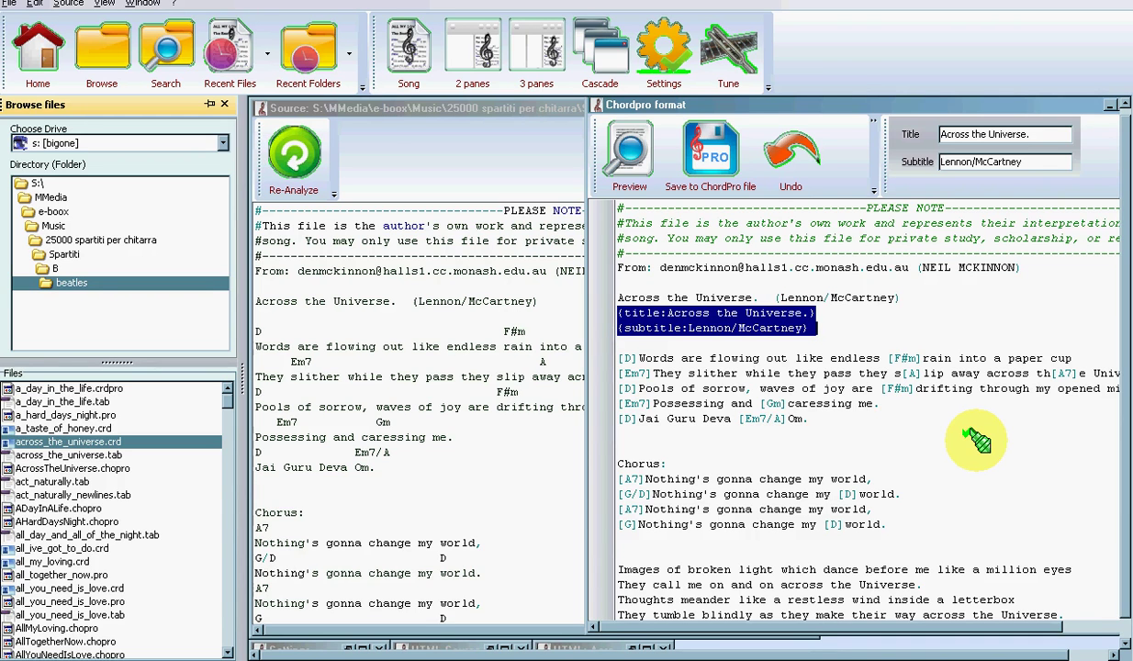
Step: Switch to the three-pane layout, maximize the HTML preview and select the song text
{"action": "left_click", "coordinate": [540, 53]}
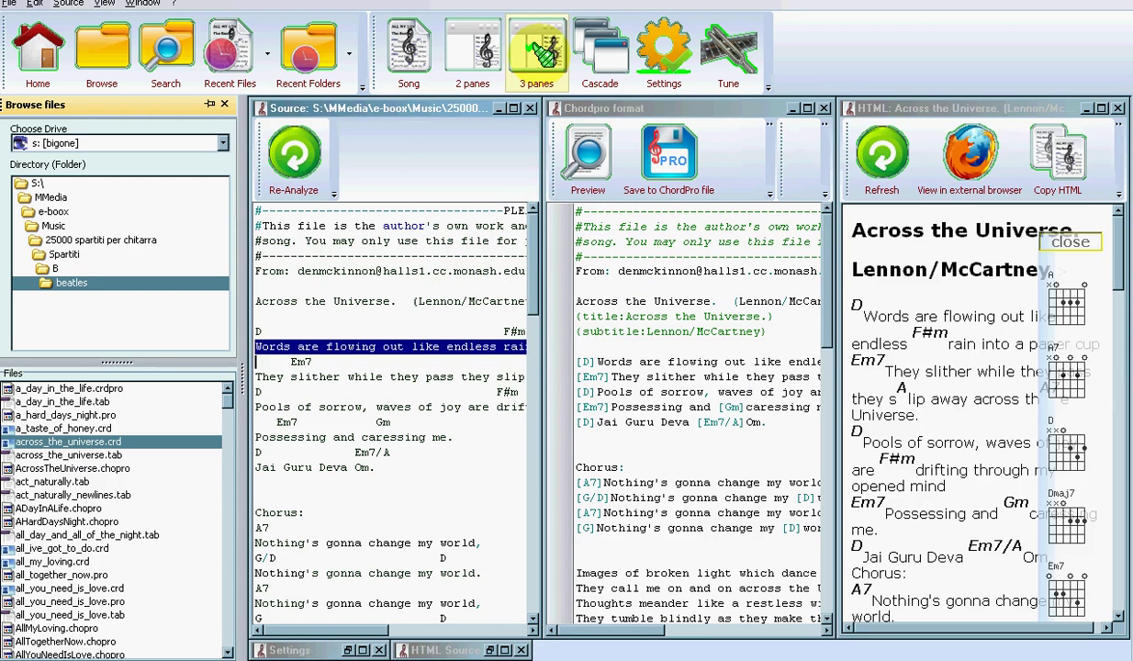
{"action": "double_click", "coordinate": [1018, 107]}
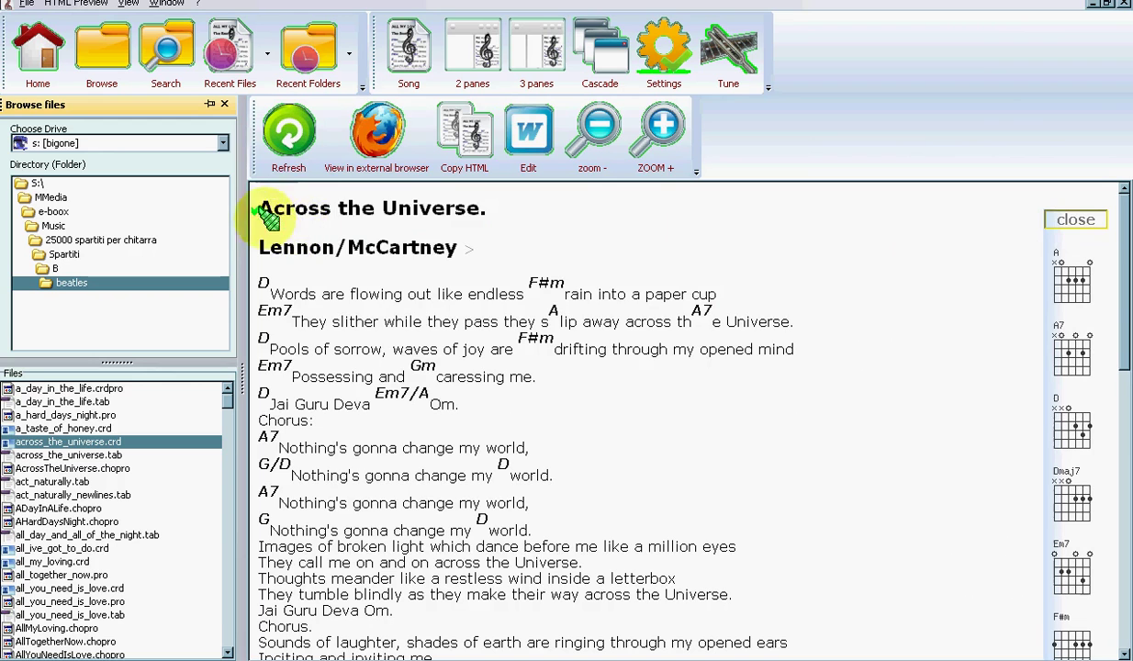
{"action": "left_click_drag", "start_coordinate": [265, 207], "coordinate": [698, 544]}
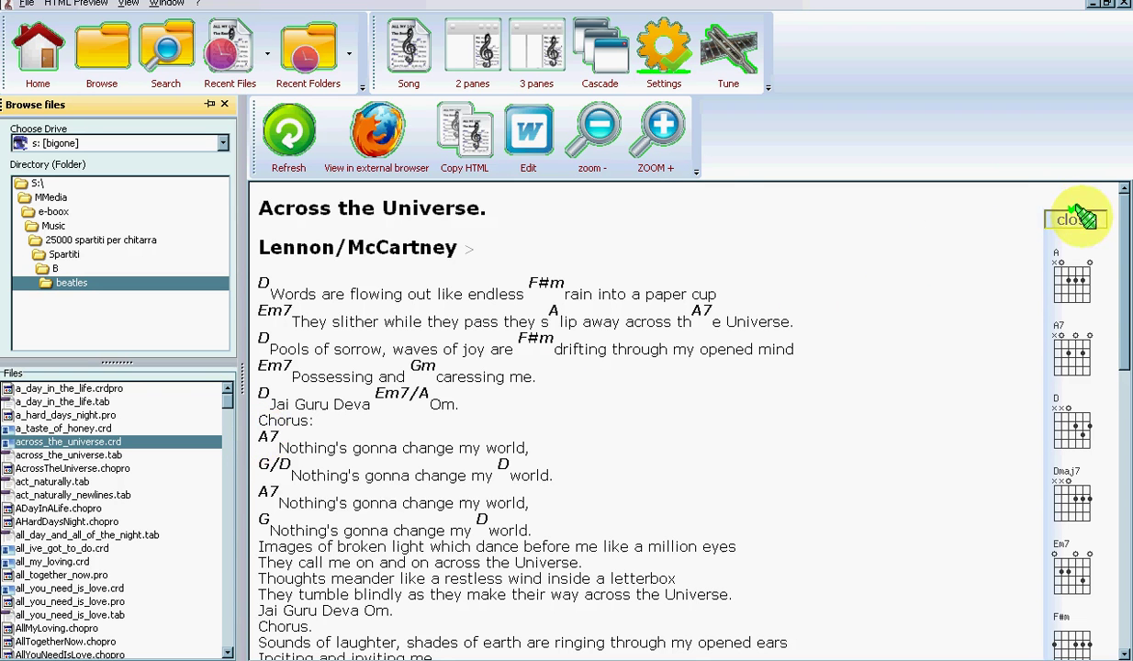
Step: Scroll through the maximized song and close the chord-diagram column
{"action": "scroll", "coordinate": [1088, 623], "scroll_direction": "down", "scroll_amount": 5}
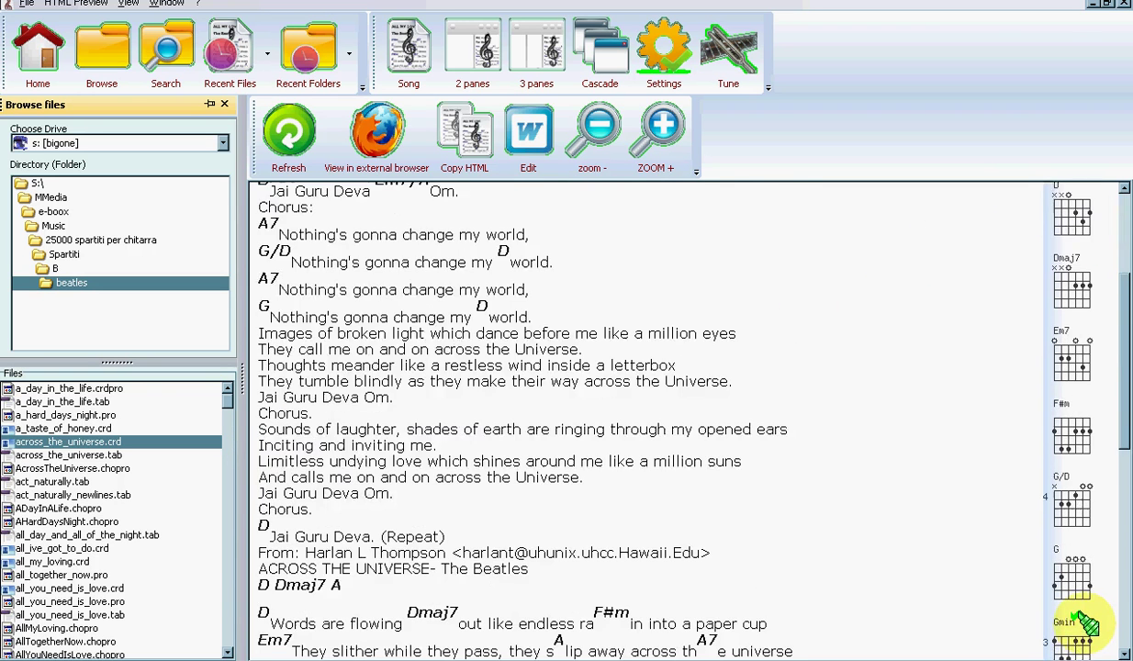
{"action": "scroll", "coordinate": [1088, 622], "scroll_direction": "up", "scroll_amount": 5}
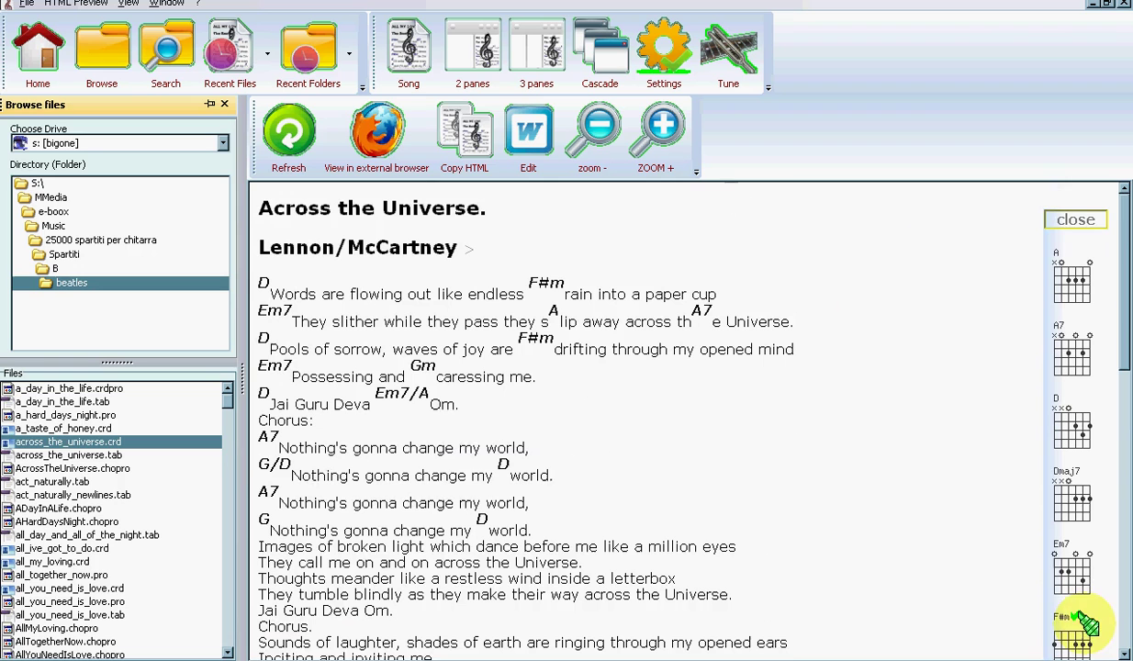
{"action": "left_click", "coordinate": [1073, 220]}
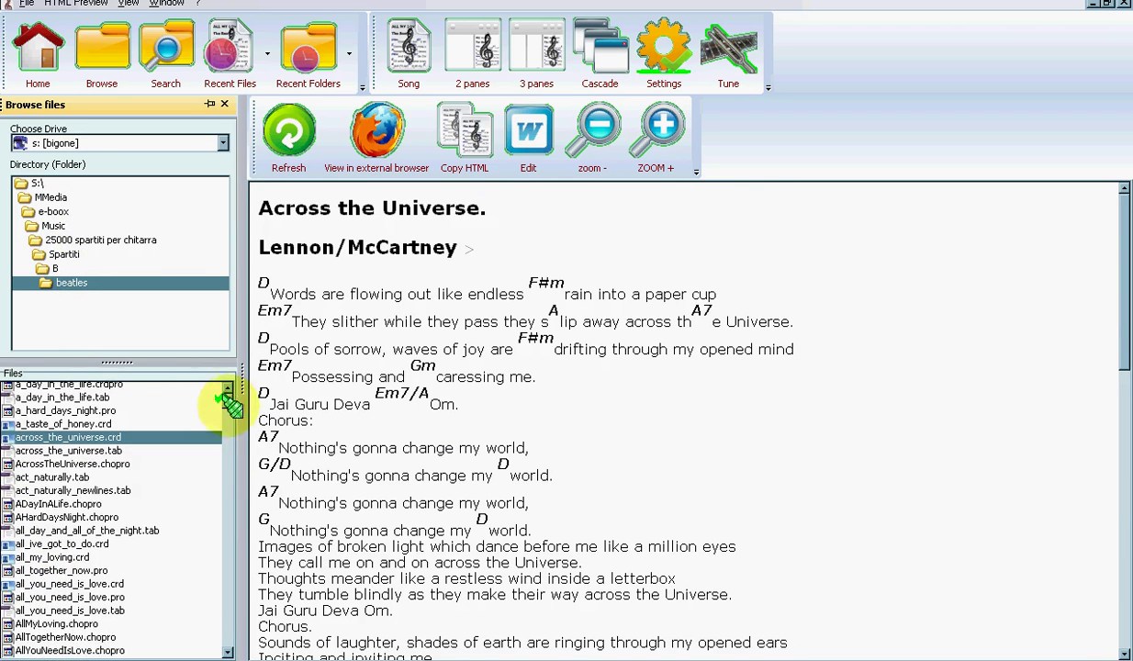
Step: Preview glass_onion.crd, Good Day Sunshine and happiness_is.tab in turn, back in the three-view layout
{"action": "left_click_drag", "start_coordinate": [228, 397], "coordinate": [227, 464]}
{"action": "left_click", "coordinate": [46, 468]}
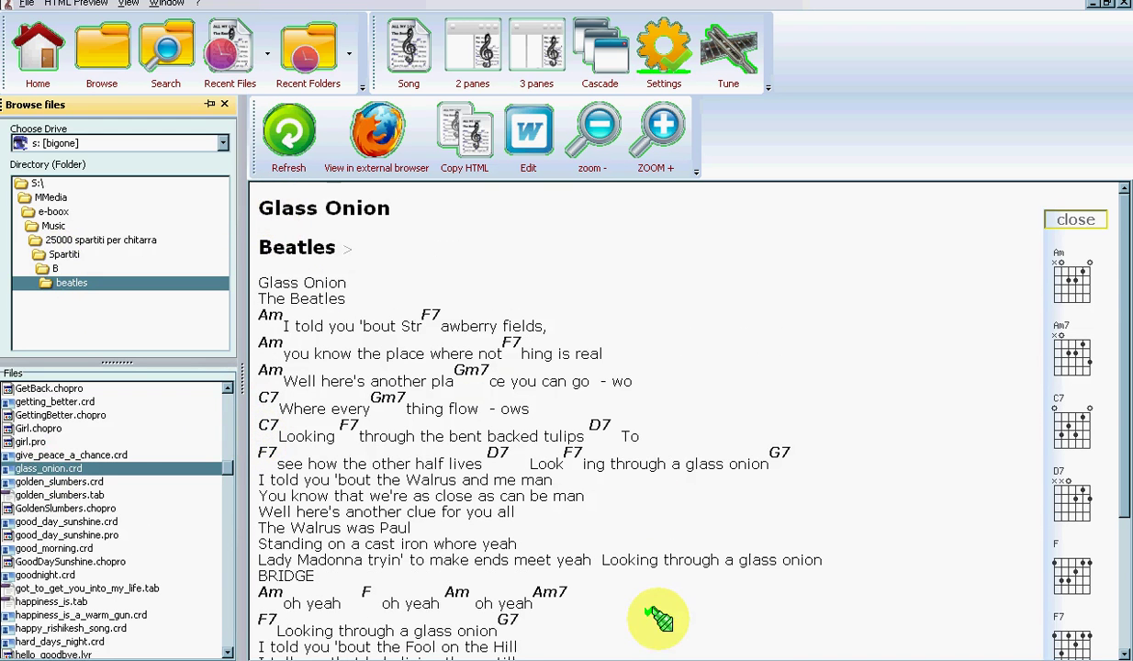
{"action": "left_click", "coordinate": [91, 535]}
{"action": "left_click", "coordinate": [53, 575]}
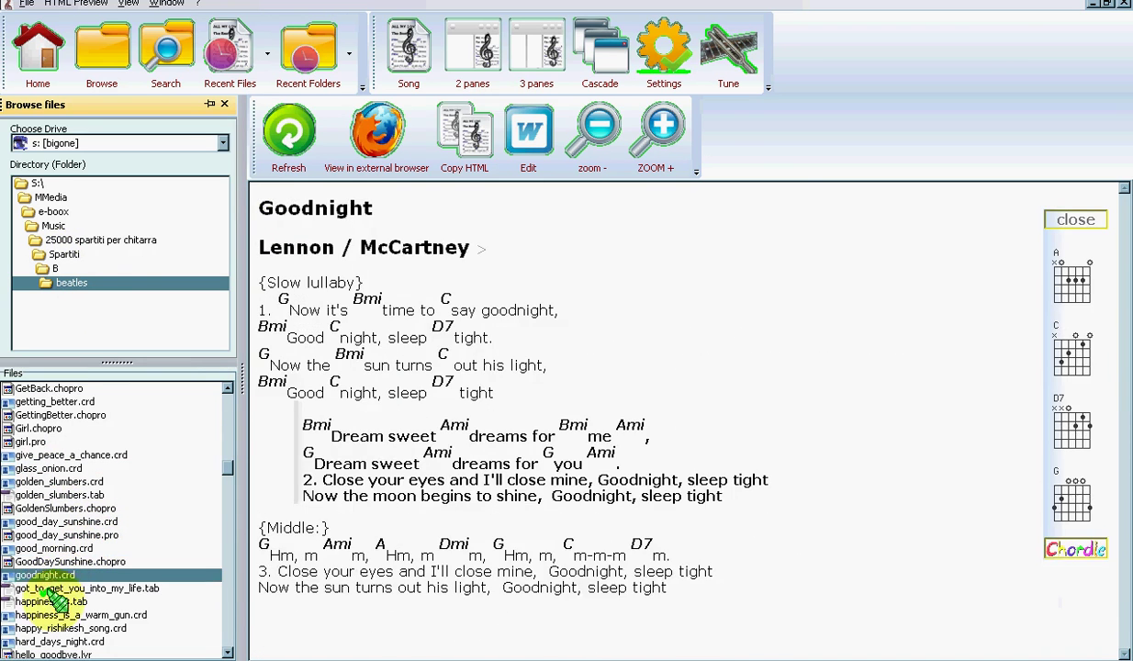
{"action": "left_click", "coordinate": [50, 602]}
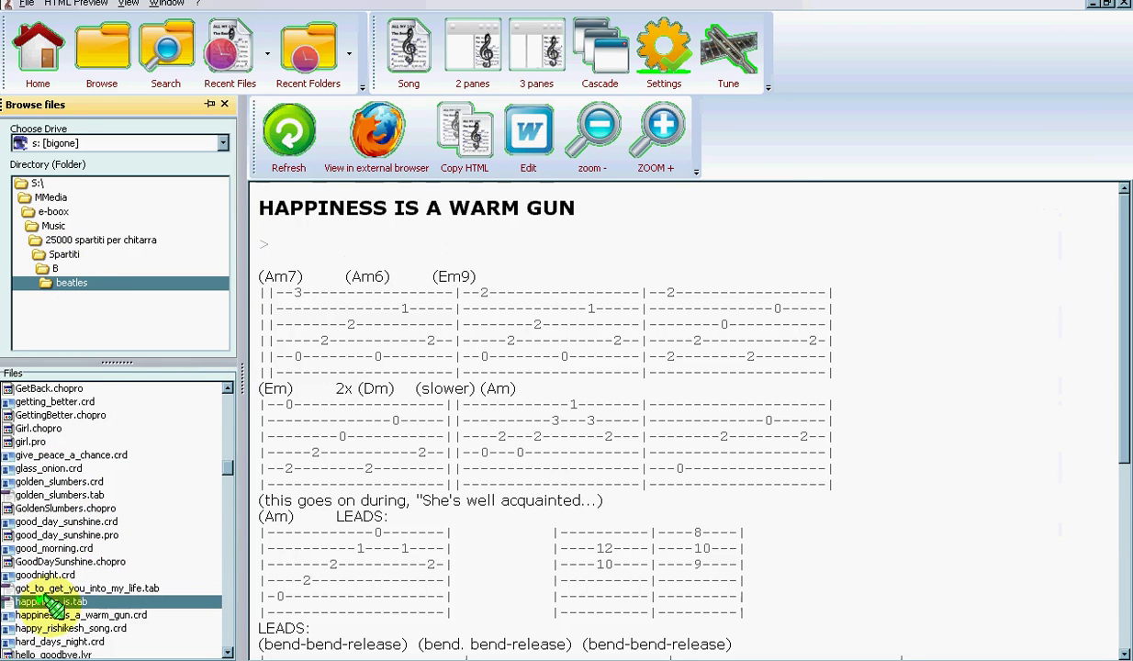
{"action": "left_click", "coordinate": [537, 51]}
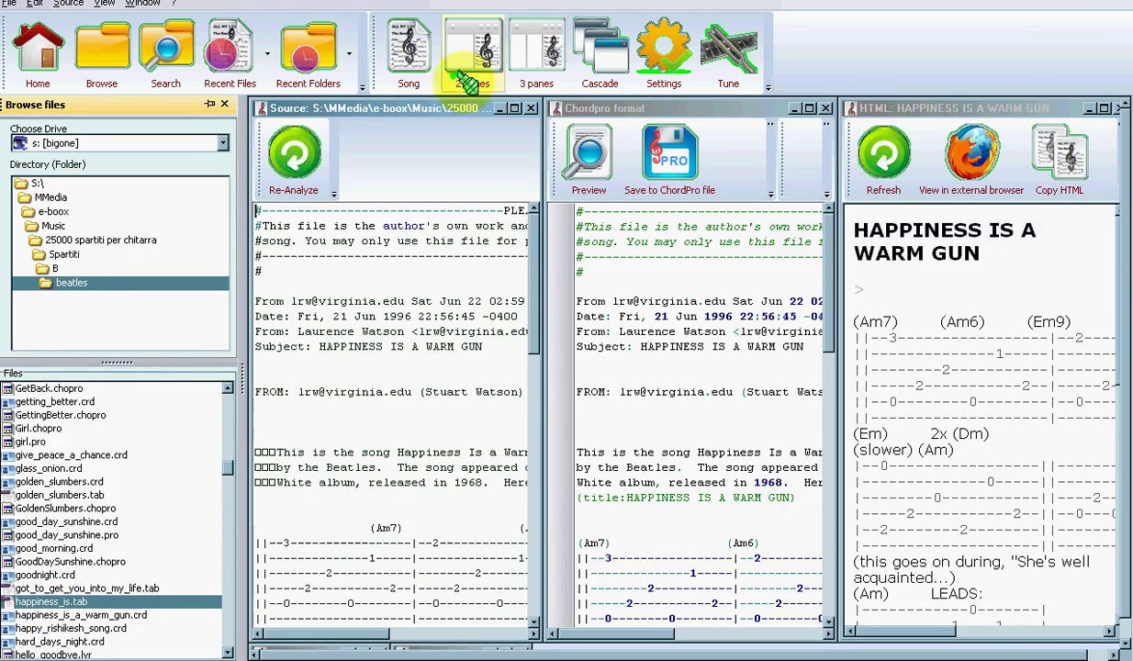
Step: Step through the song list until Good Morning is loaded into all views
{"action": "left_click", "coordinate": [55, 587]}
{"action": "left_click", "coordinate": [45, 573]}
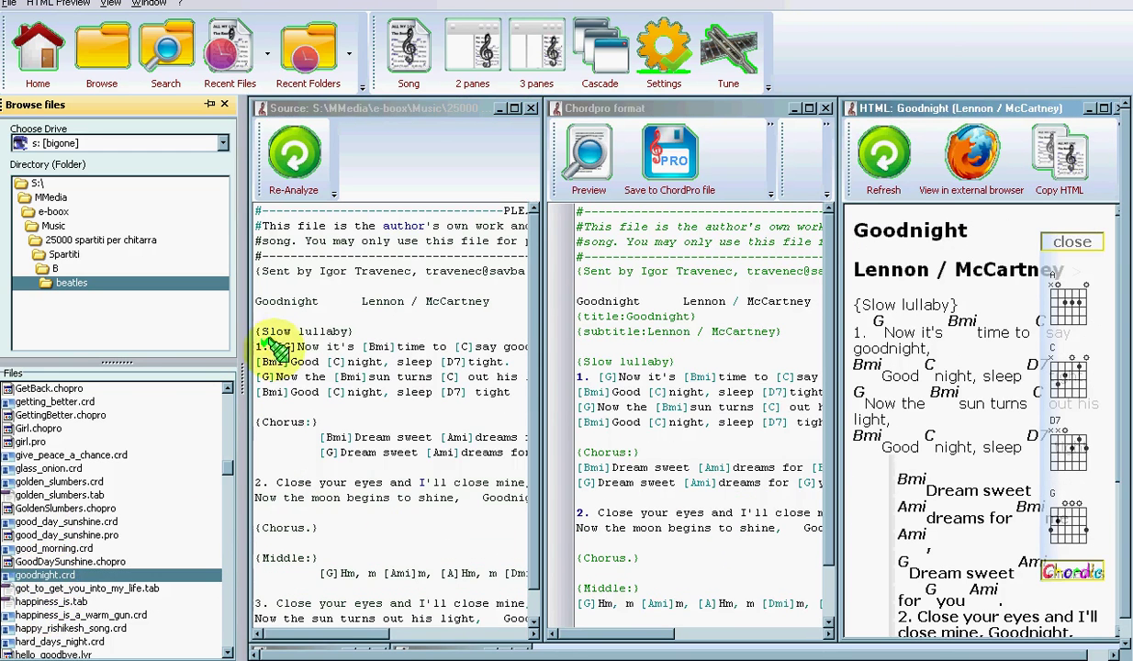
{"action": "left_click", "coordinate": [71, 535]}
{"action": "left_click", "coordinate": [78, 548]}
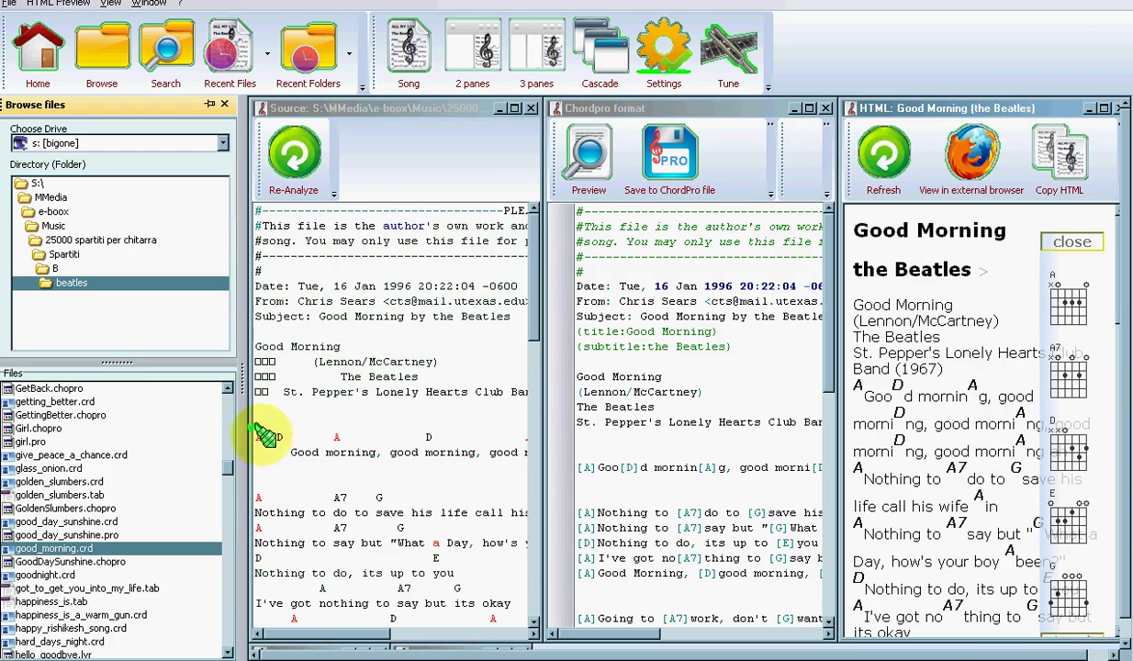
Step: Select parts of the Good Morning ChordPro text, then focus its HTML preview
{"action": "left_click", "coordinate": [587, 467]}
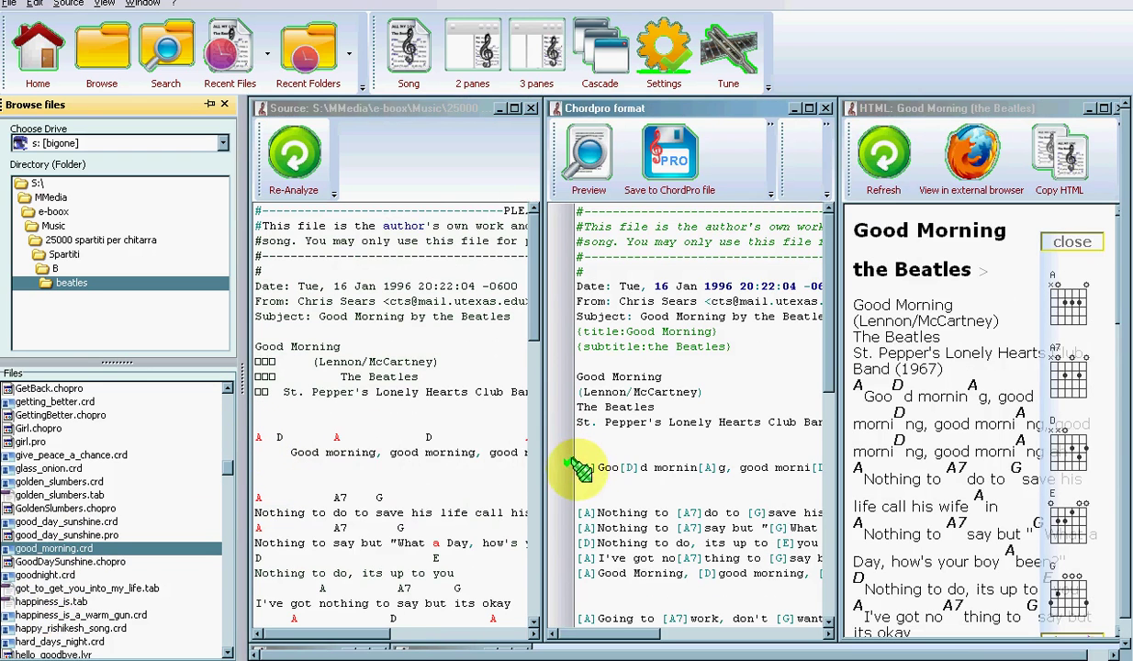
{"action": "left_click_drag", "start_coordinate": [587, 467], "coordinate": [754, 468]}
{"action": "left_click", "coordinate": [752, 468]}
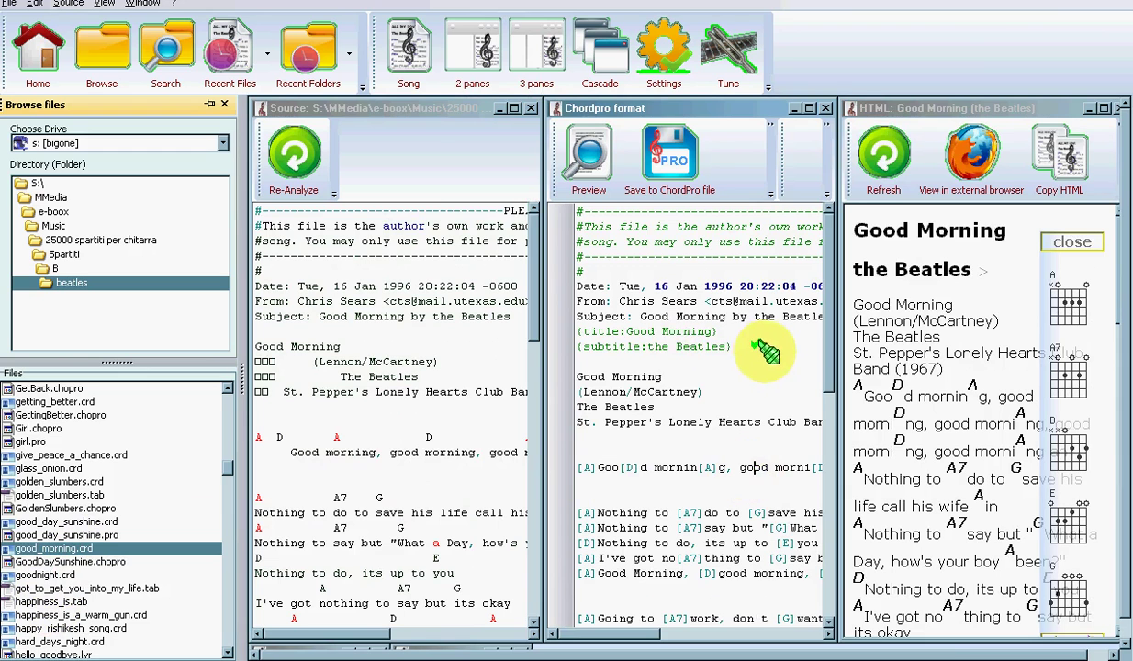
{"action": "left_click_drag", "start_coordinate": [754, 356], "coordinate": [592, 332]}
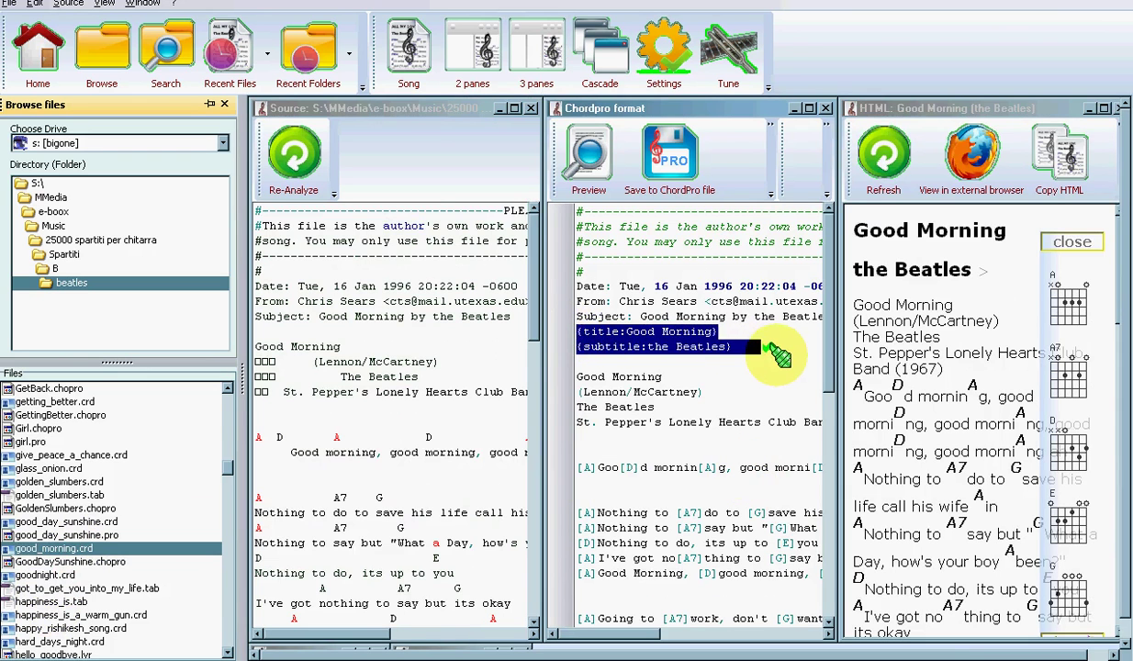
{"action": "left_click", "coordinate": [776, 354]}
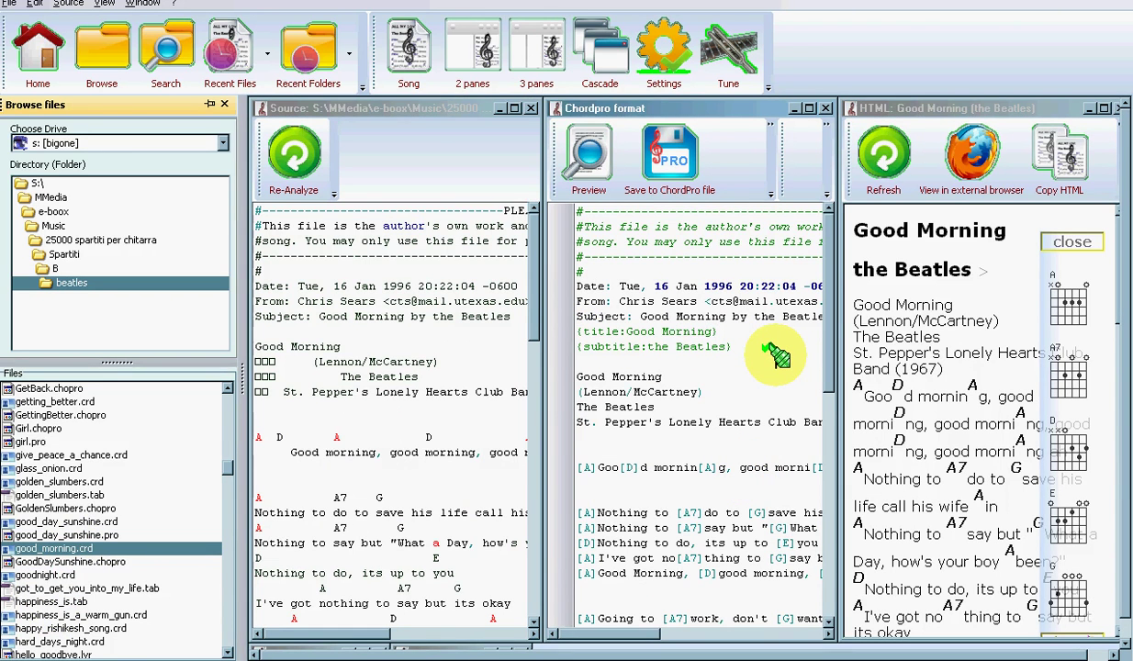
{"action": "left_click", "coordinate": [881, 344]}
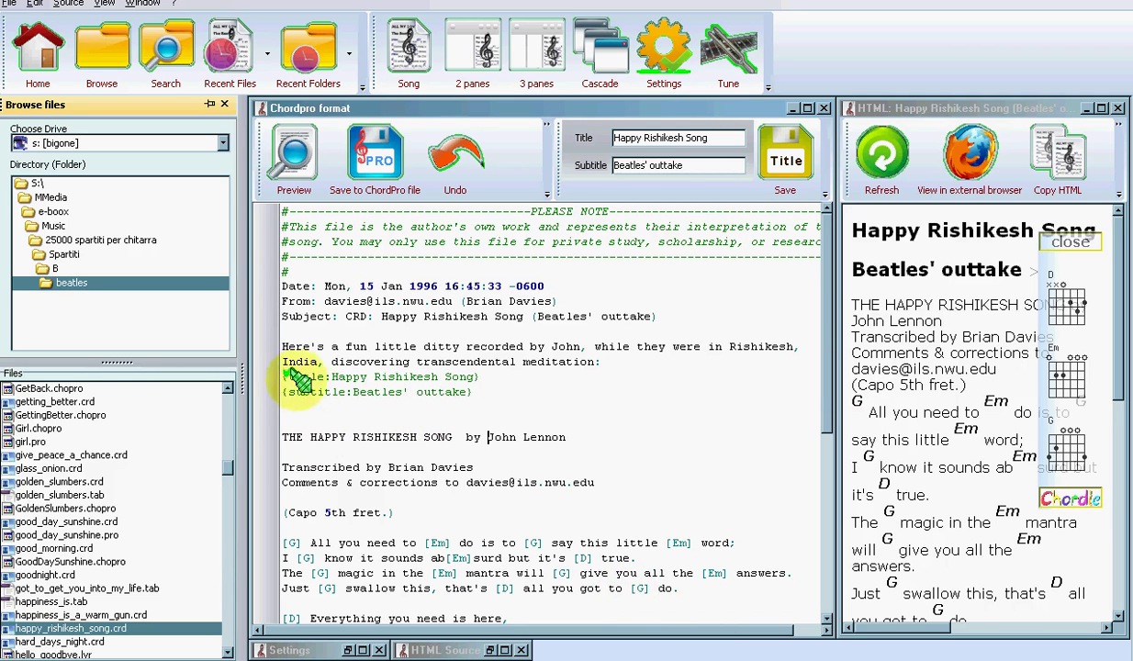
Step: Make the composer's name from the by-line the subtitle via Make subtitle, then clear all ChordPro text
{"action": "left_click_drag", "start_coordinate": [283, 376], "coordinate": [519, 386]}
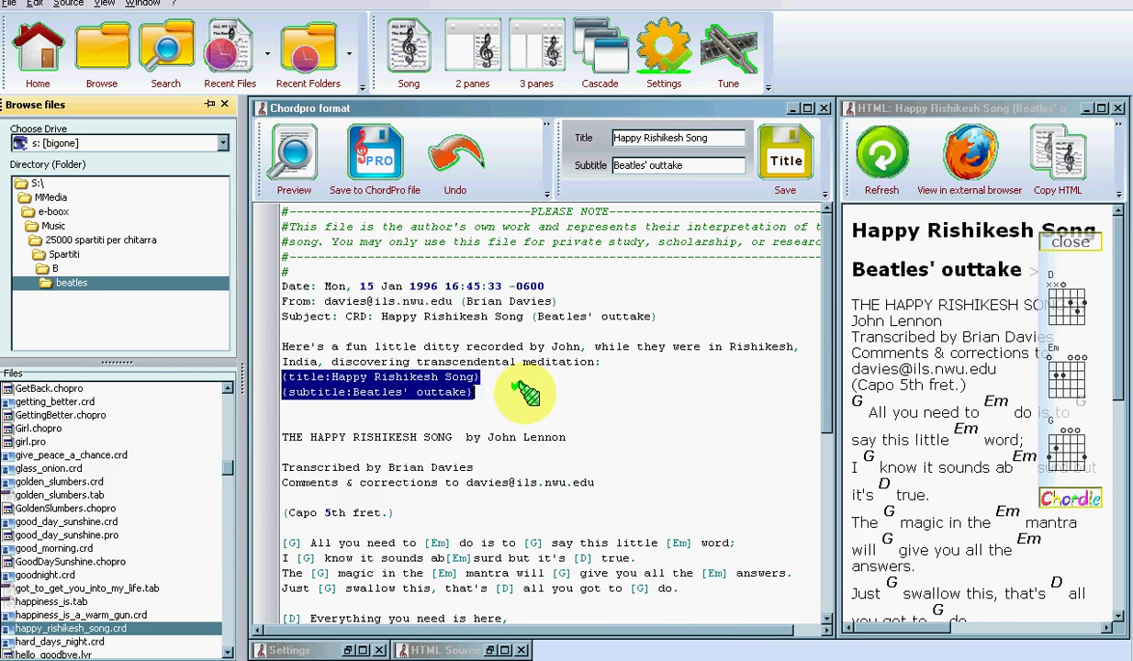
{"action": "left_click", "coordinate": [523, 392]}
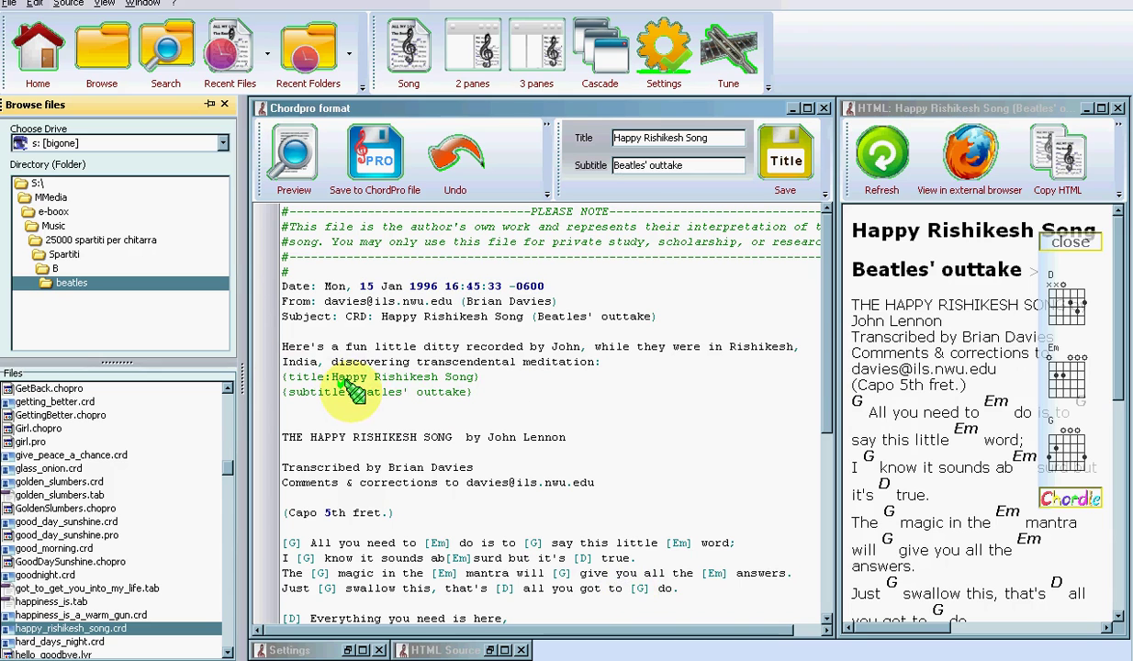
{"action": "left_click_drag", "start_coordinate": [331, 377], "coordinate": [472, 377]}
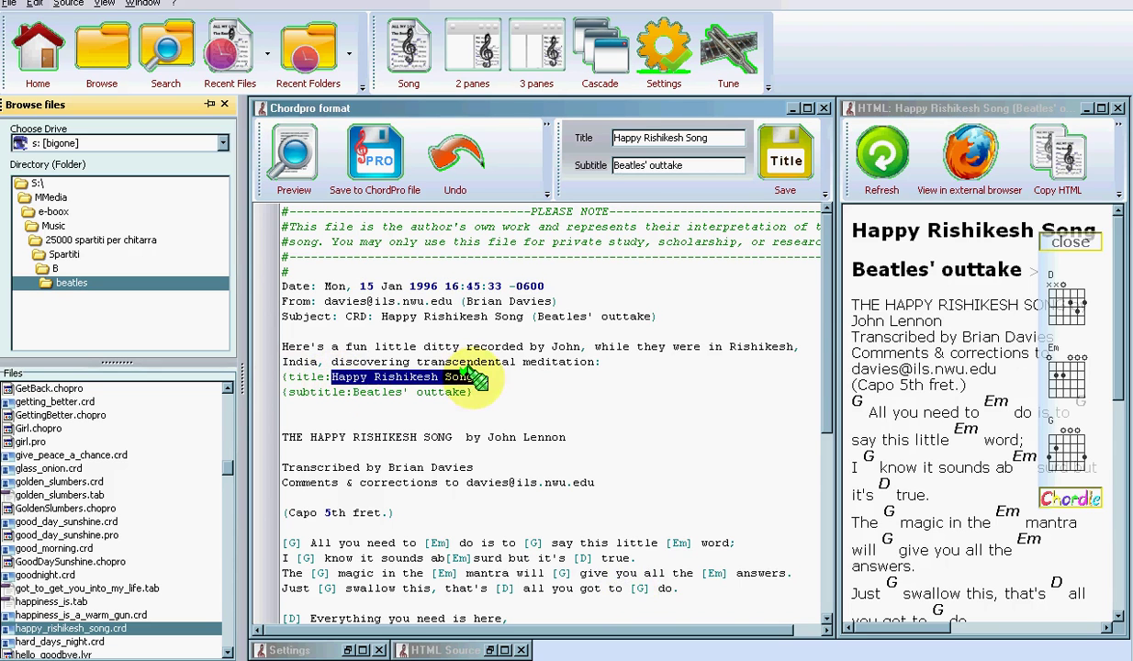
{"action": "left_click_drag", "start_coordinate": [488, 437], "coordinate": [566, 435]}
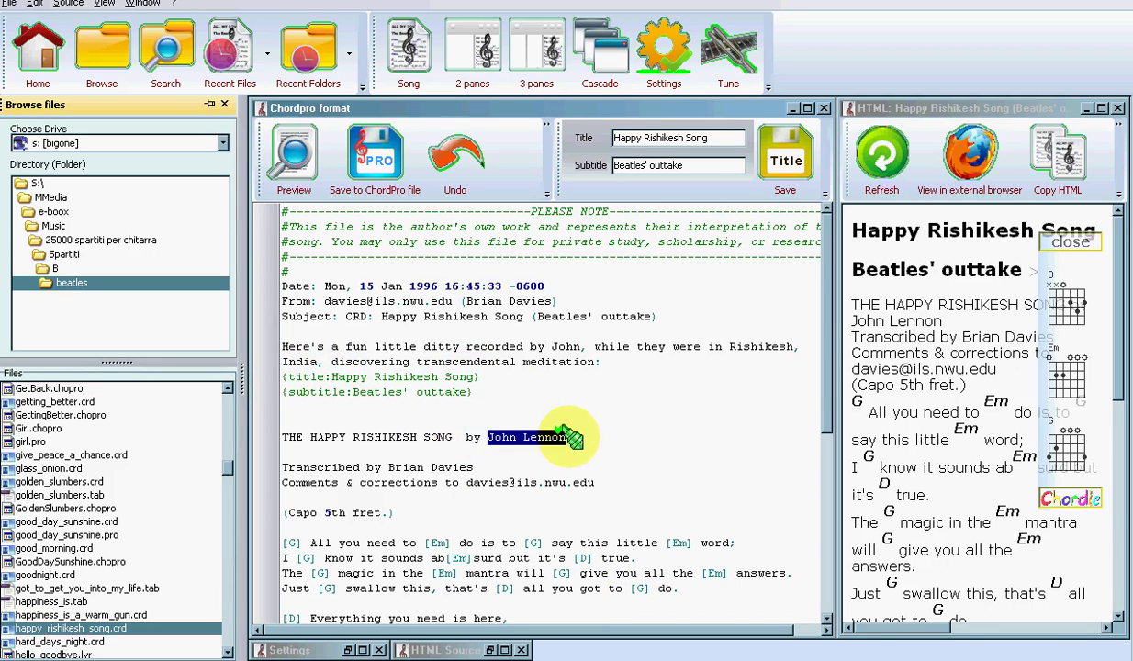
{"action": "right_click", "coordinate": [555, 433]}
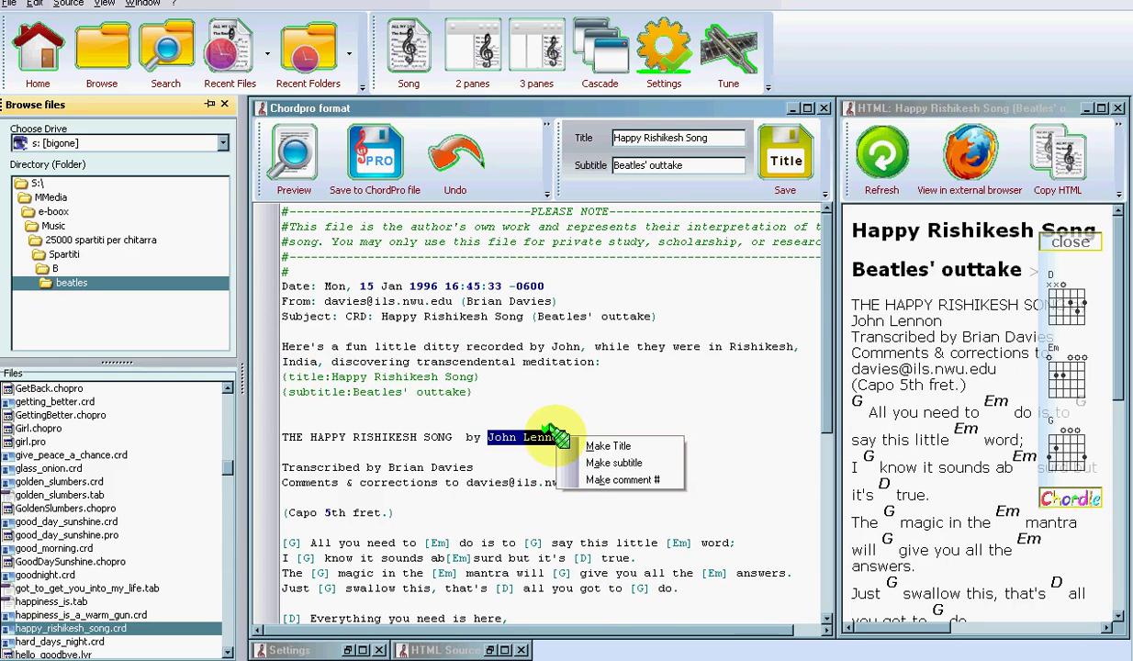
{"action": "left_click", "coordinate": [597, 463]}
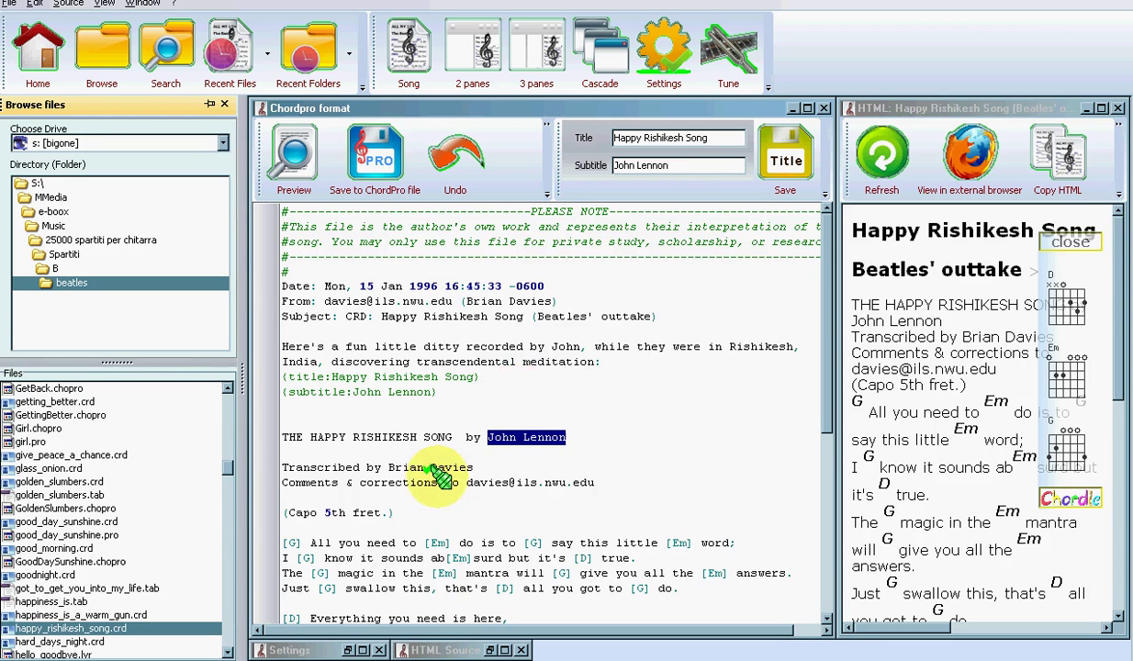
{"action": "key", "text": "ctrl+a"}
{"action": "key", "text": "Delete"}
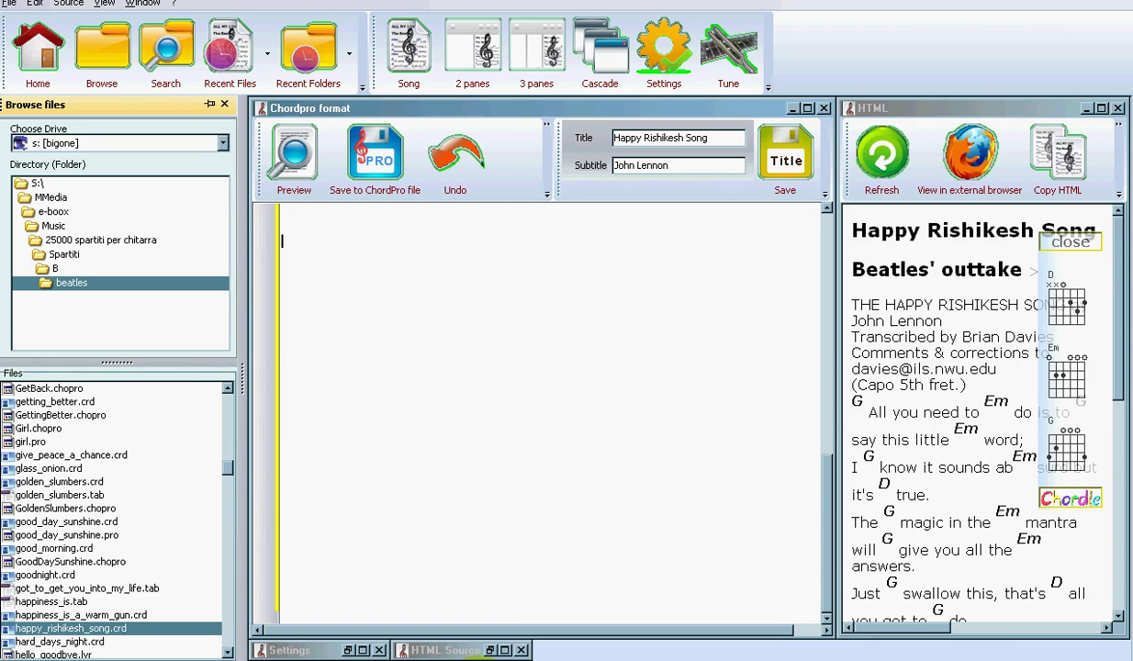
Step: Type a new line with an Amb chord, the words 'After this' and an A chord
{"action": "type", "text": "[Am] The text"}
{"action": "key", "text": "bracketleft"}
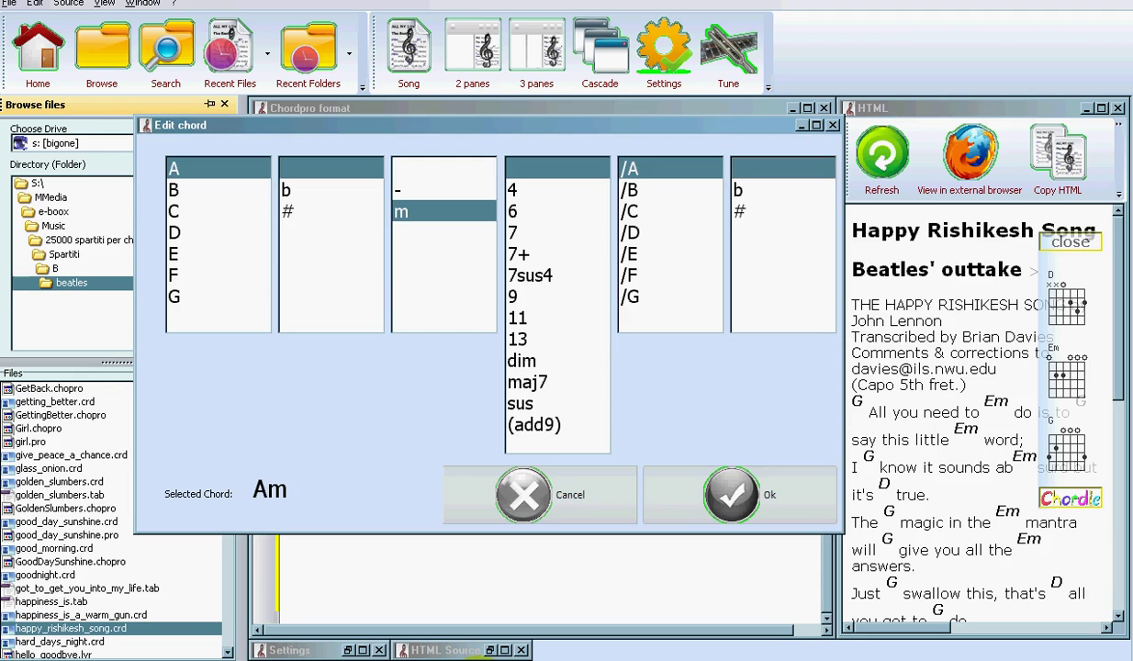
{"action": "left_click", "coordinate": [780, 190]}
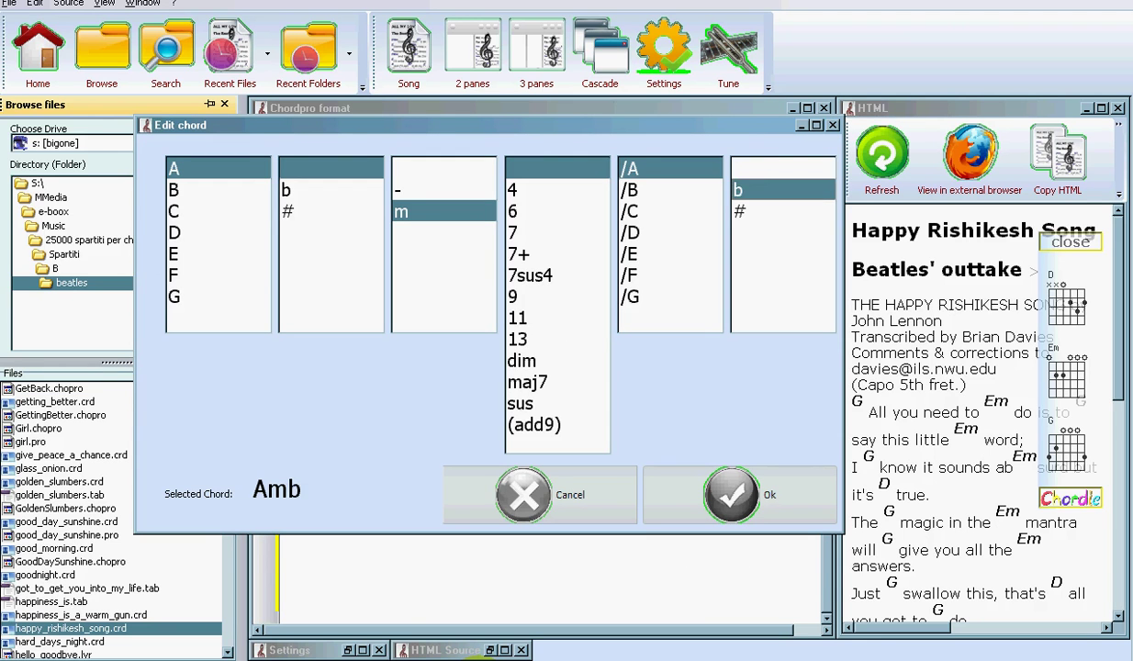
{"action": "key", "text": "Return"}
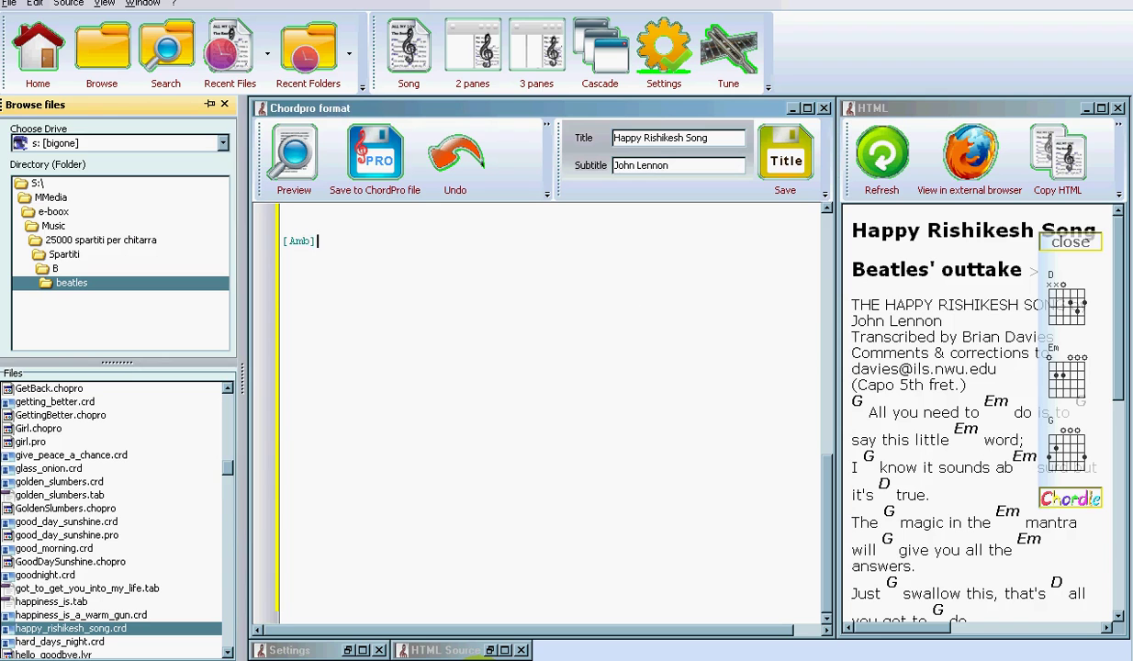
{"action": "type", "text": "After this"}
{"action": "key", "text": "bracketleft"}
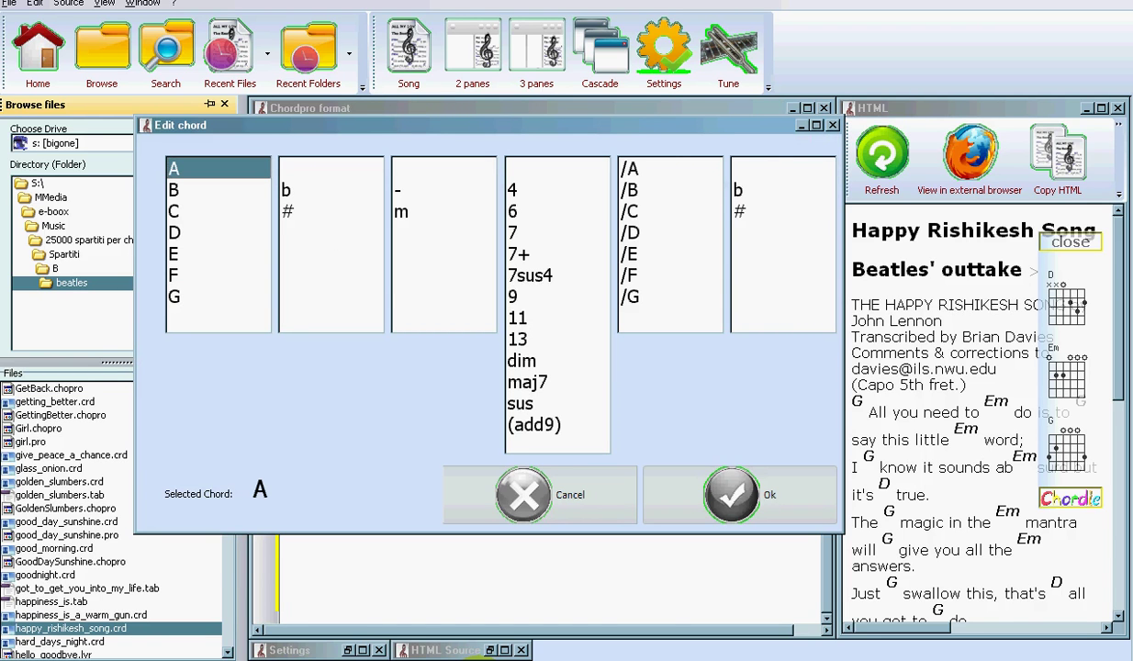
{"action": "key", "text": "Return"}
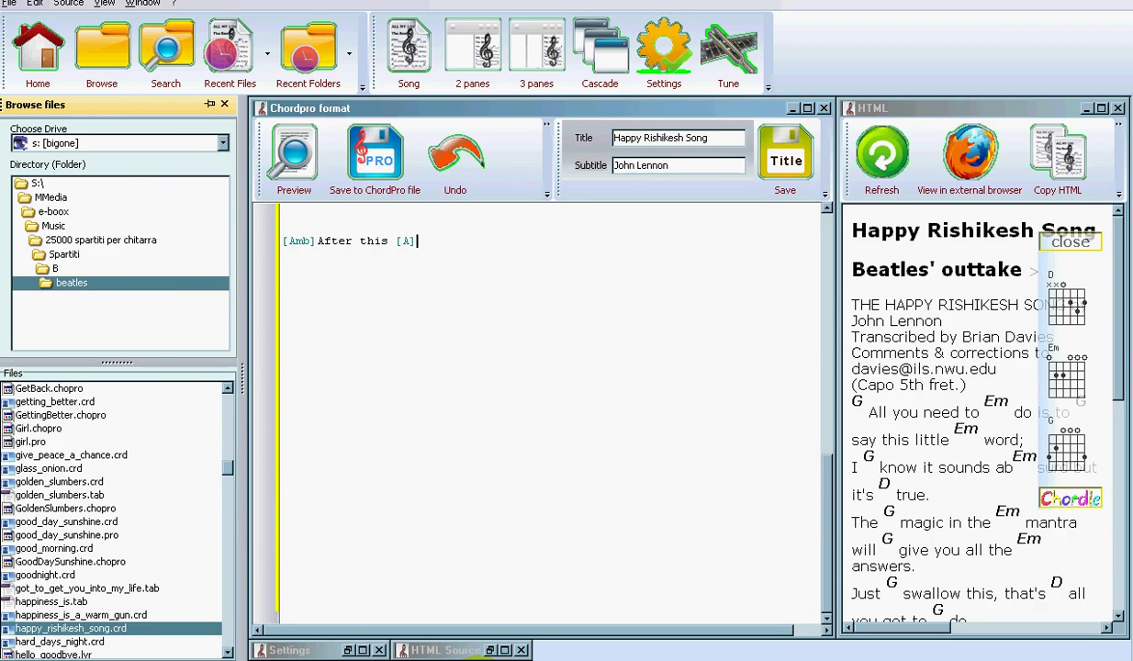
Step: Replace the trailing chord with C#m using the Edit chord dialog
{"action": "type", "text": "tretre"}
{"action": "key", "text": "bracketleft"}
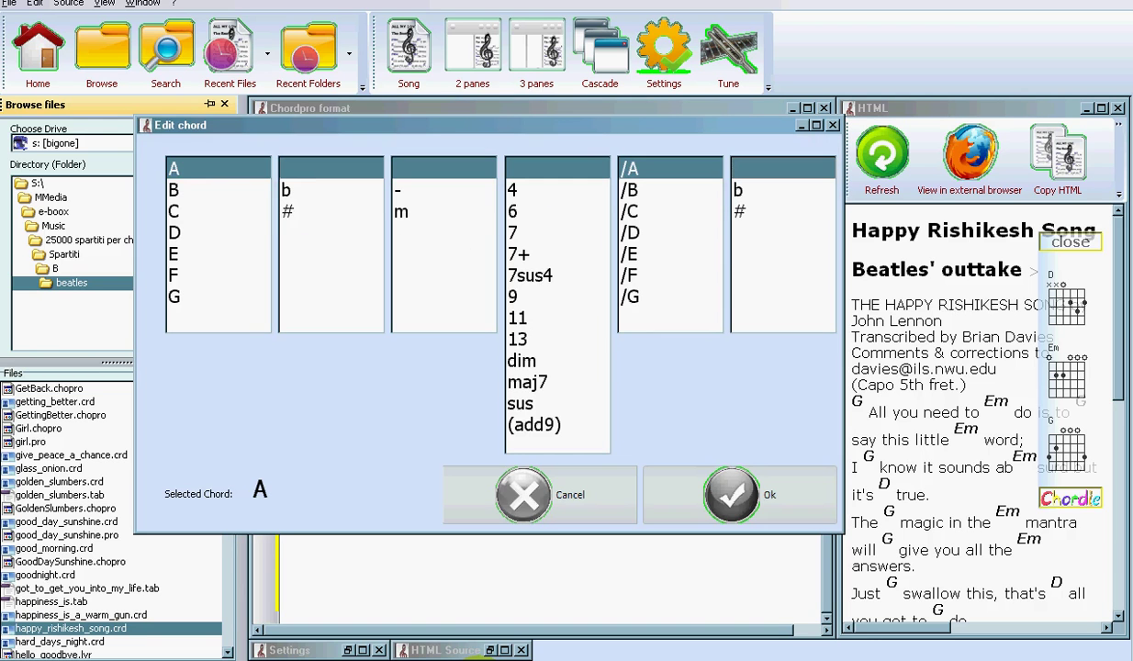
{"action": "left_click", "coordinate": [184, 211]}
{"action": "left_click", "coordinate": [294, 211]}
{"action": "left_click", "coordinate": [404, 212]}
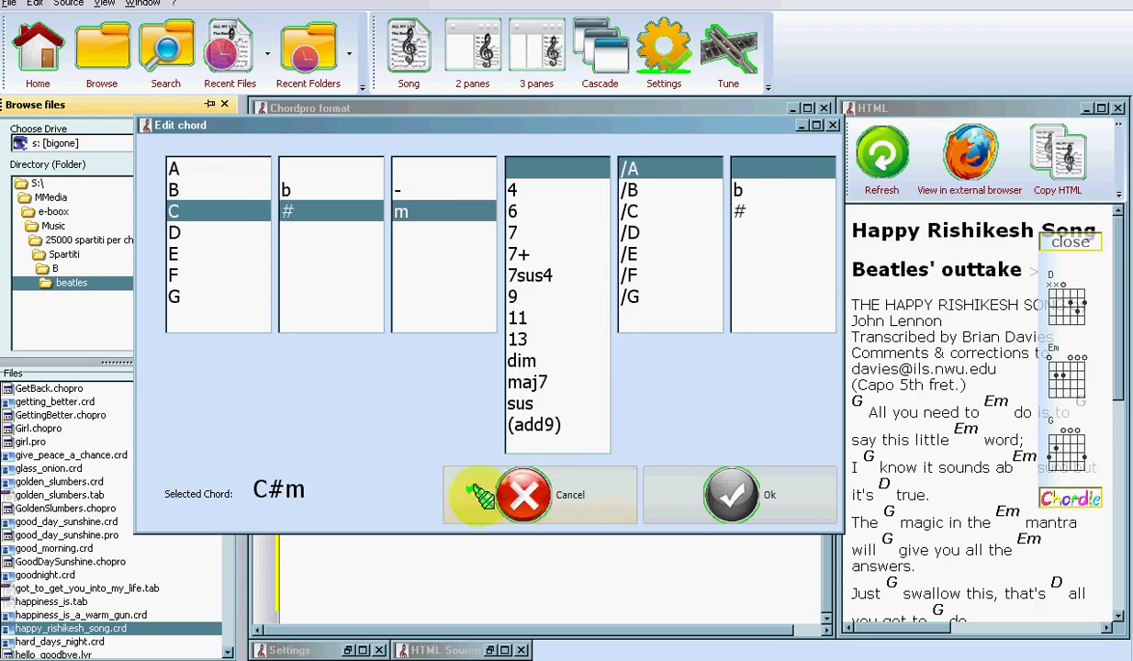
{"action": "left_click", "coordinate": [744, 501]}
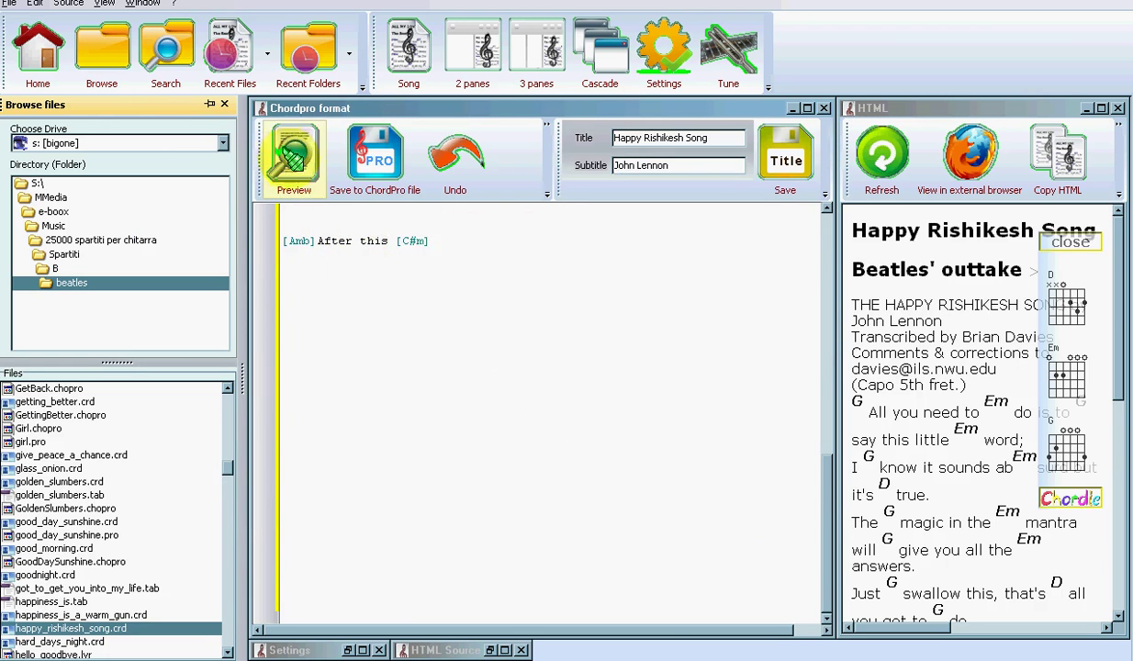
Step: Render the edited ChordPro as HTML, scroll to the closing line and maximize the sheet
{"action": "left_click", "coordinate": [292, 158]}
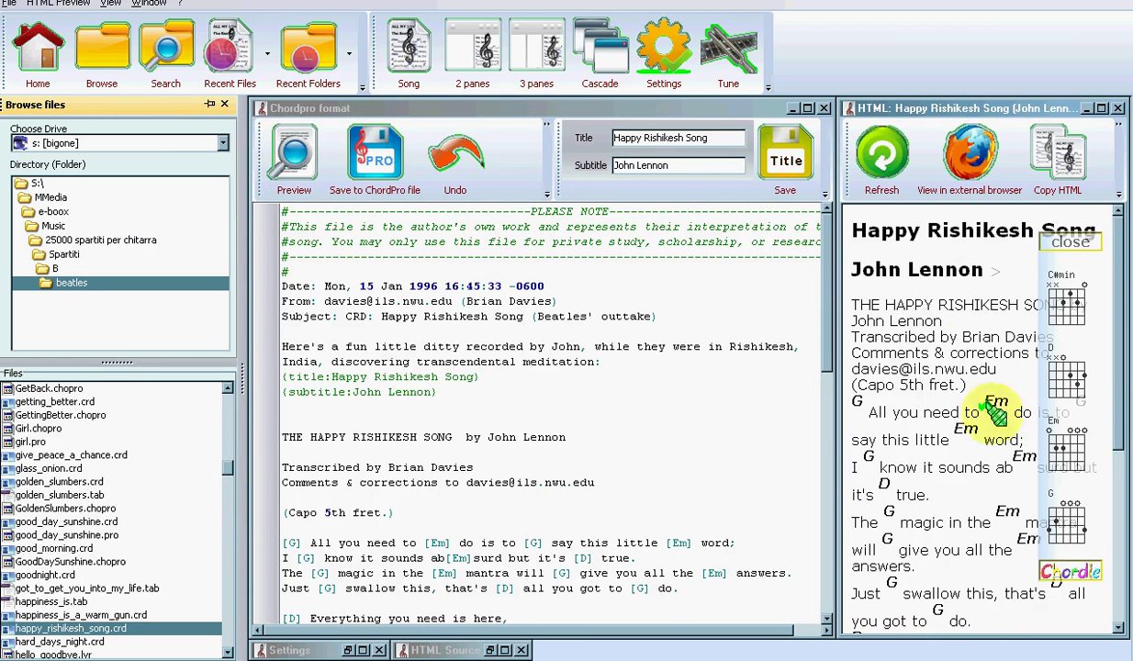
{"action": "scroll", "coordinate": [950, 556], "scroll_direction": "down", "scroll_amount": 4}
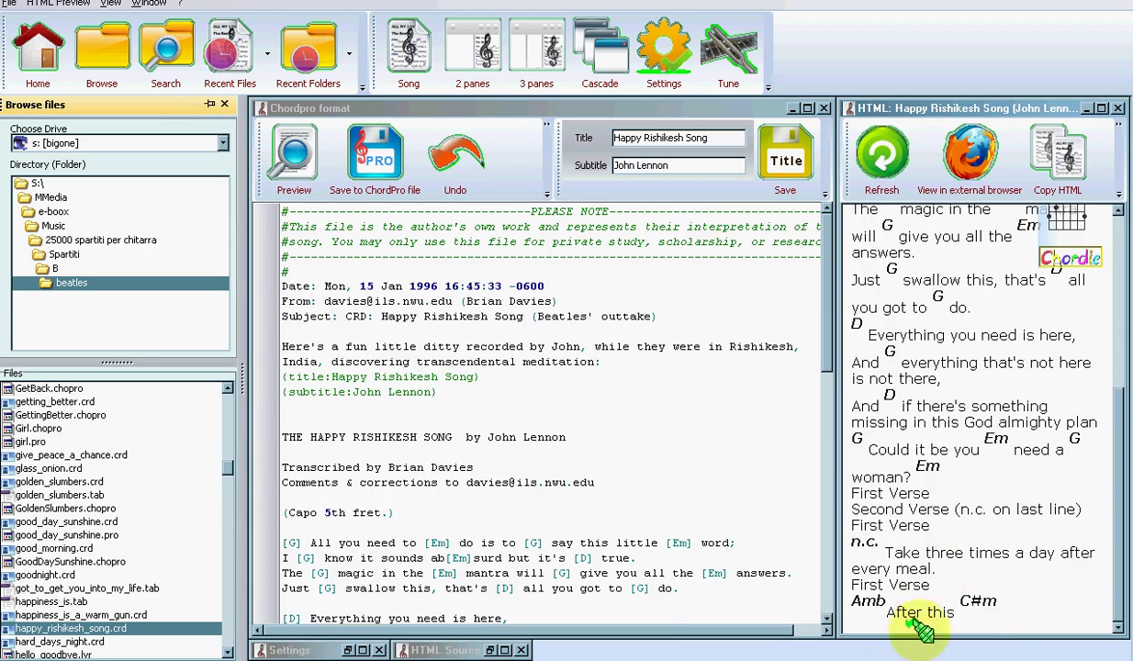
{"action": "left_click", "coordinate": [973, 601]}
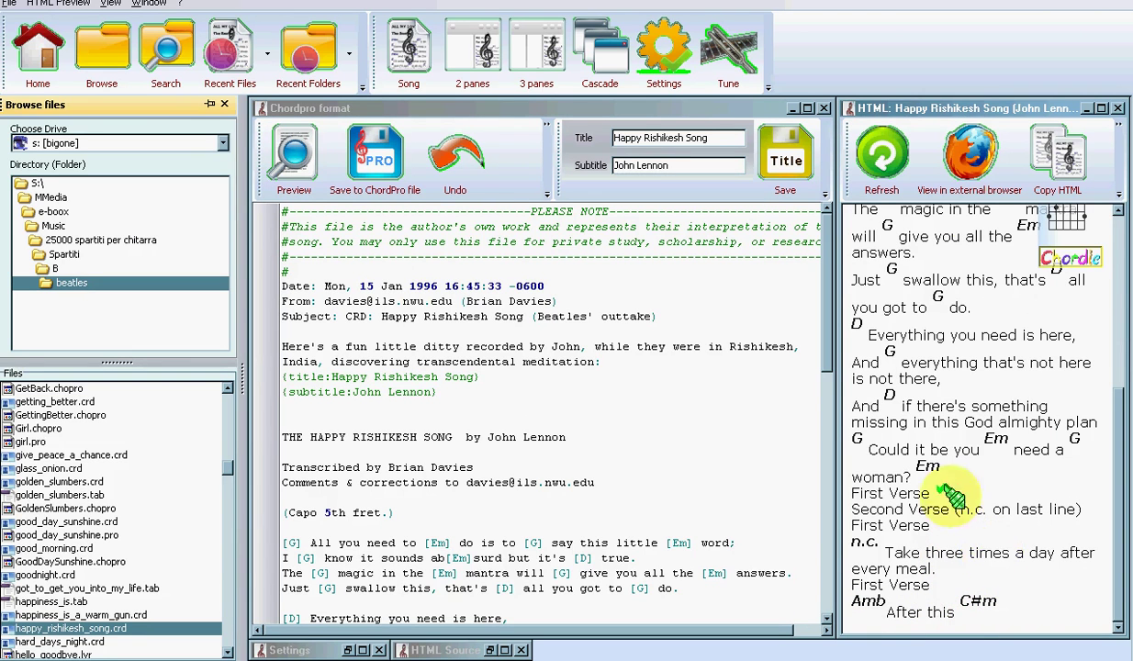
{"action": "double_click", "coordinate": [973, 106]}
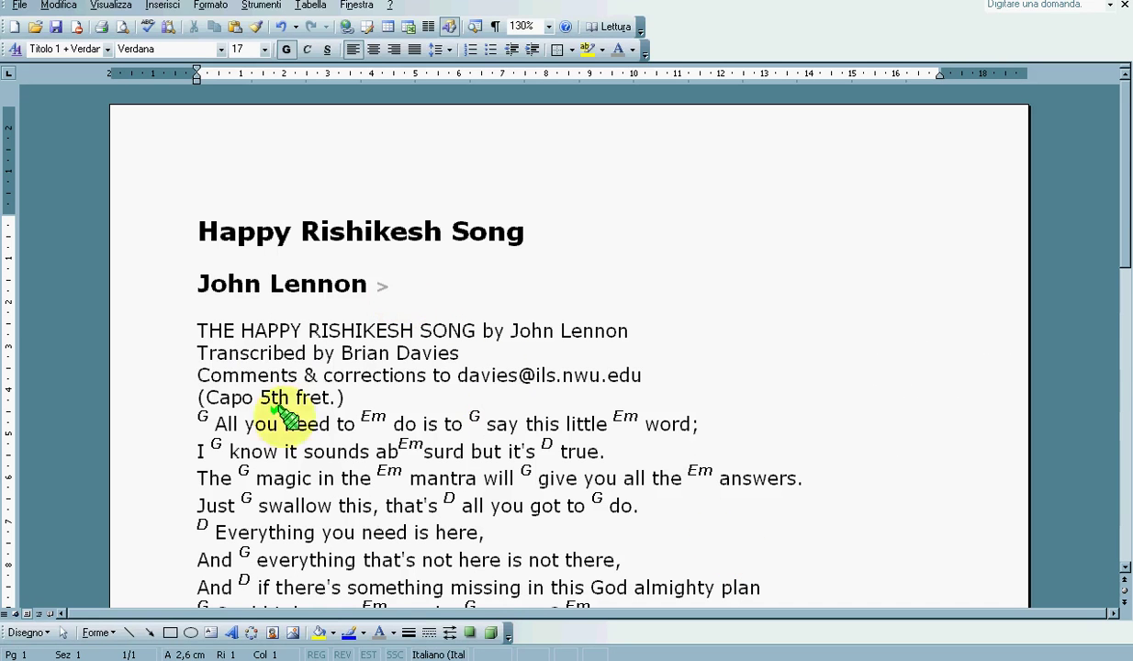
Step: Place the cursor on the first lyric line in Word and scroll through the song sheet
{"action": "left_click", "coordinate": [202, 422]}
{"action": "scroll", "coordinate": [493, 560], "scroll_direction": "down", "scroll_amount": 3}
{"action": "scroll", "coordinate": [492, 560], "scroll_direction": "up", "scroll_amount": 3}
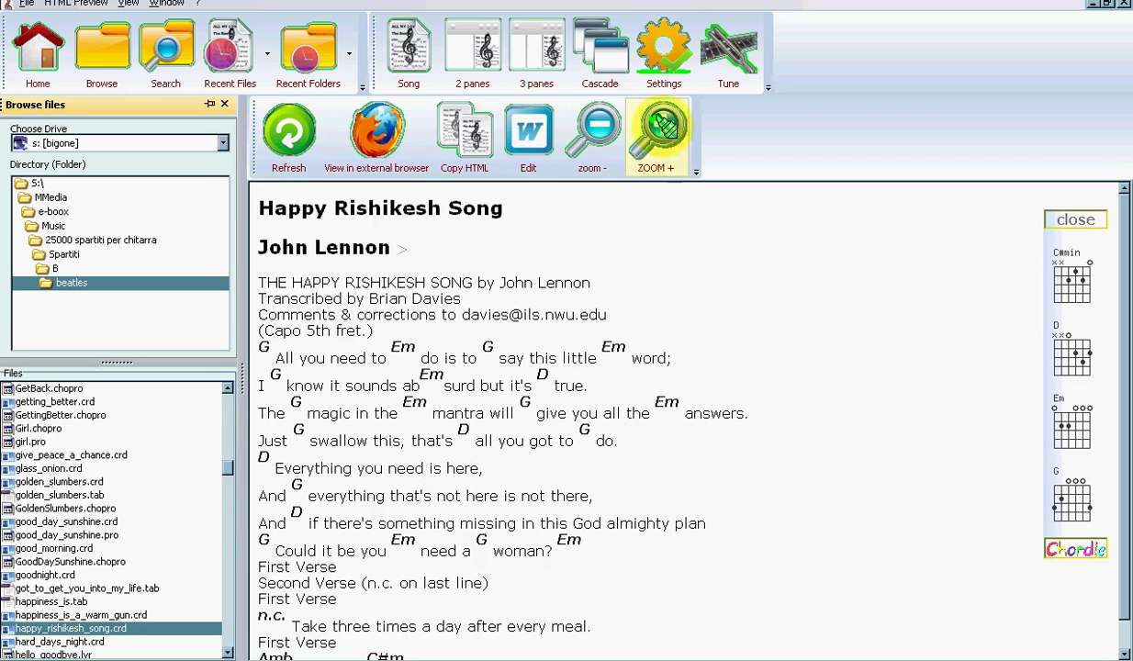
Step: Open ChordsFun's Settings page showing superscript chords, white.css and the A4 song.dot template
{"action": "left_click", "coordinate": [664, 63]}
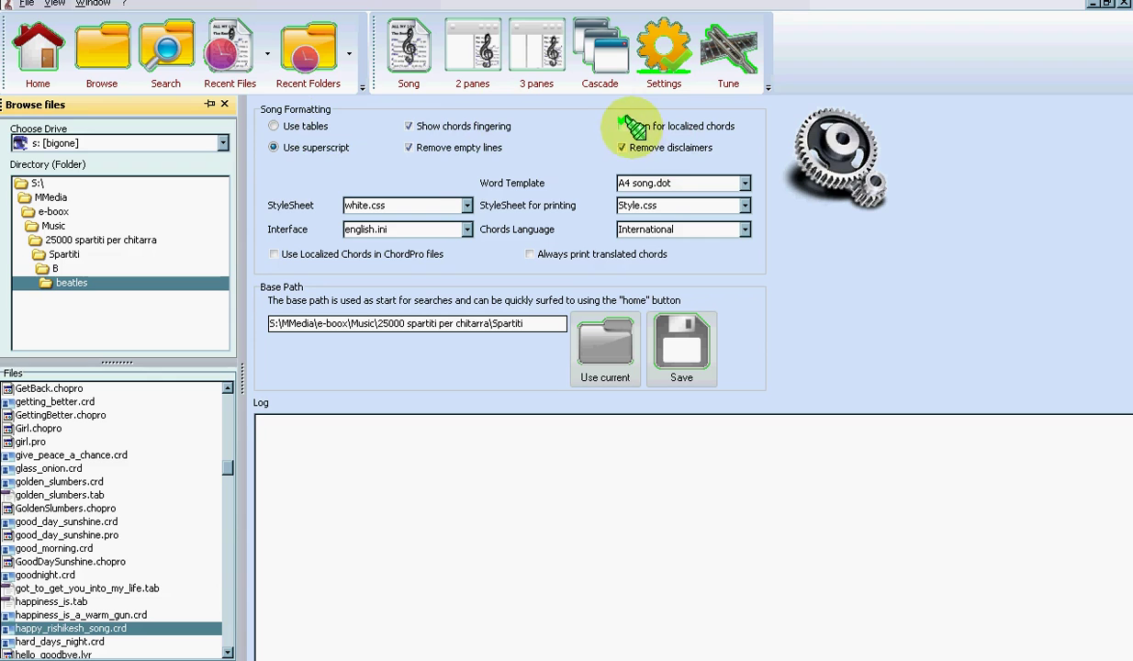
Step: Tick the 'Scan for localized chords' checkbox in Settings
{"action": "left_click", "coordinate": [620, 126]}
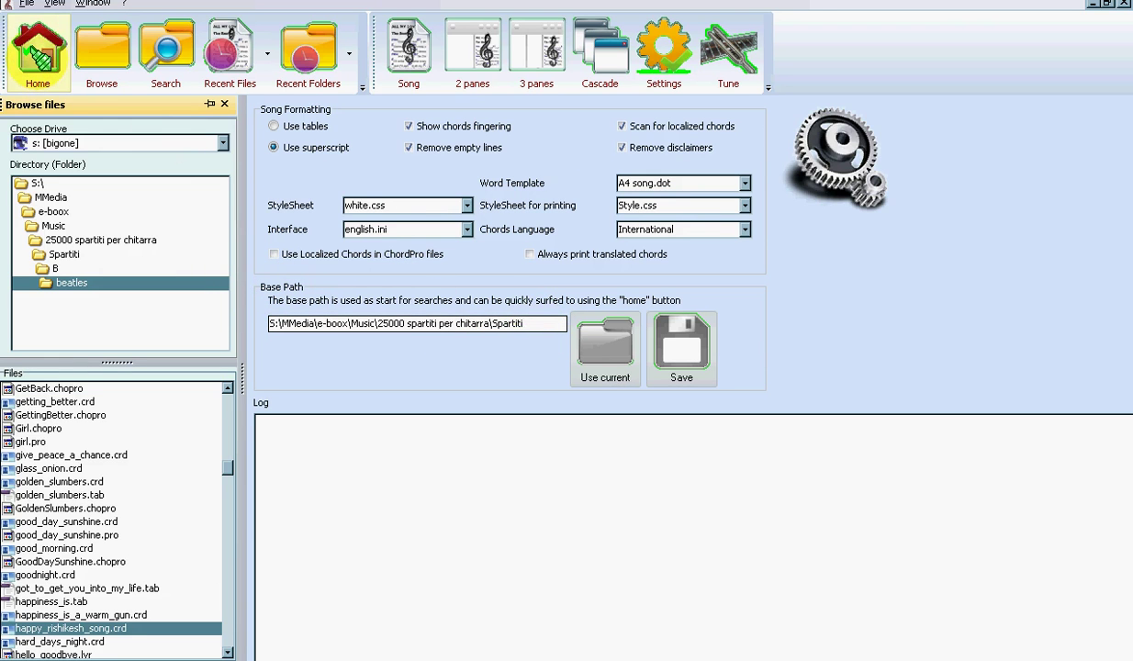
Step: From Home, browse Spartiti > G > Andrew.Gold and open LonelyBoy.chopro
{"action": "left_click", "coordinate": [39, 57]}
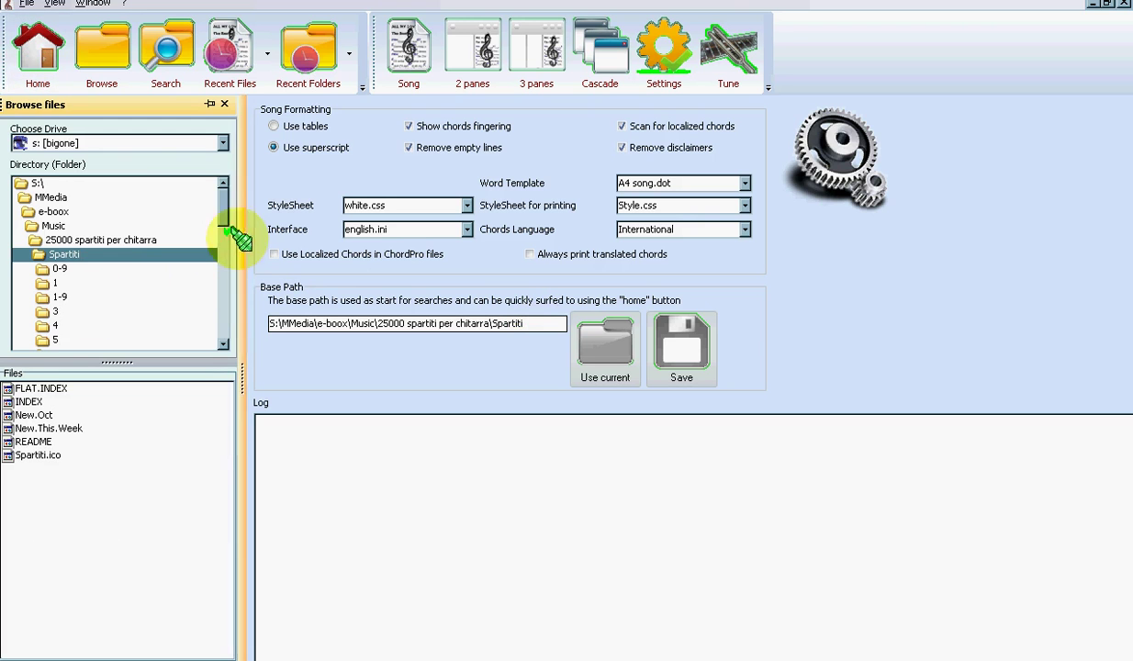
{"action": "left_click_drag", "start_coordinate": [231, 217], "coordinate": [232, 264]}
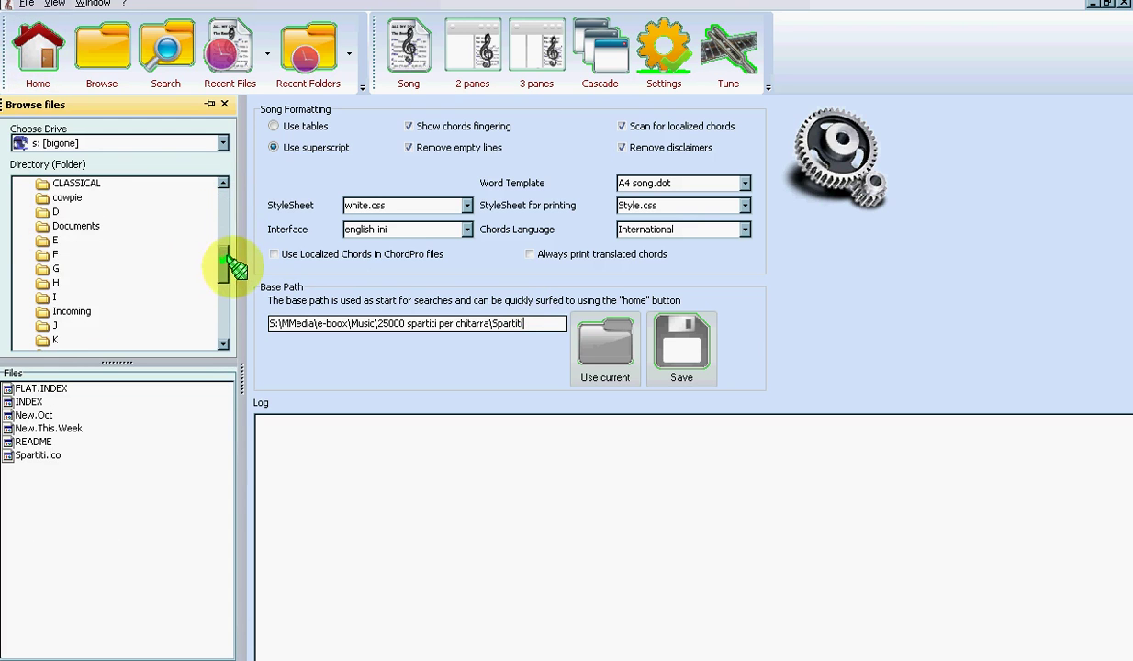
{"action": "left_click", "coordinate": [55, 267]}
{"action": "left_click", "coordinate": [56, 300]}
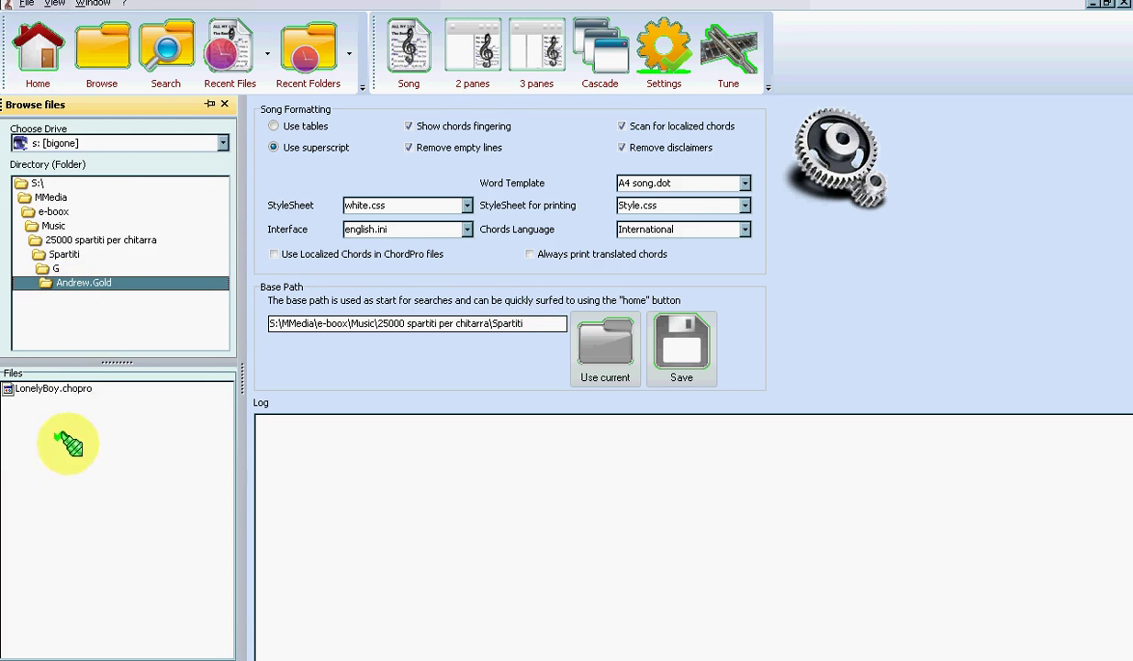
{"action": "left_click", "coordinate": [55, 389]}
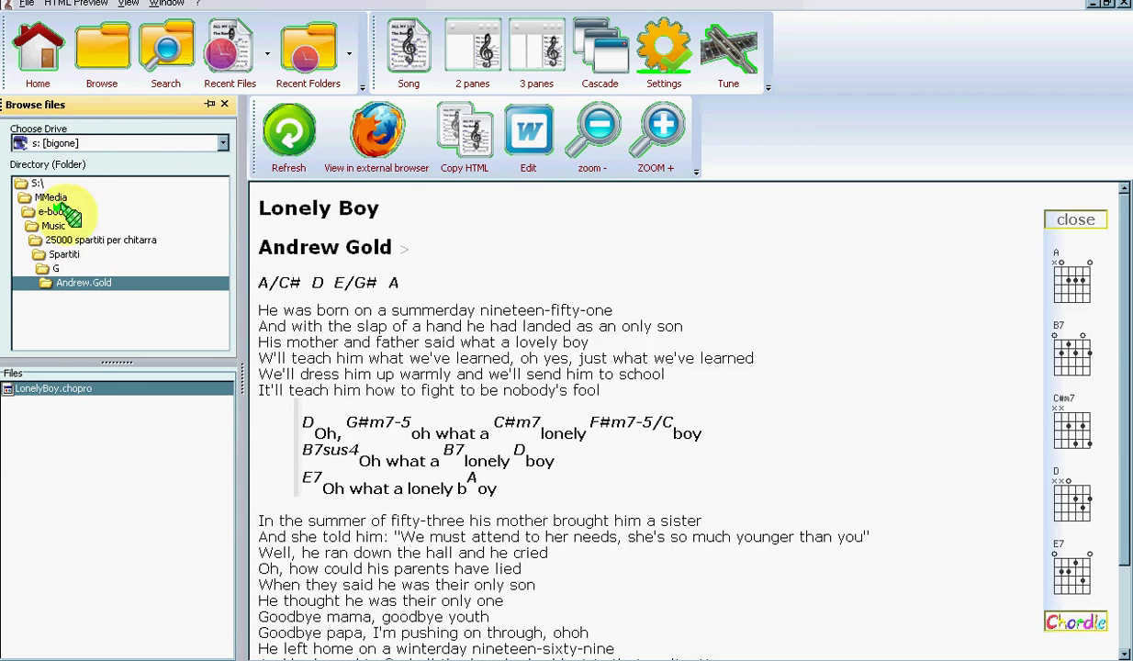
Step: Go back to the Spartiti folder and reopen the G folder
{"action": "left_click", "coordinate": [64, 255]}
{"action": "scroll", "coordinate": [57, 335], "scroll_direction": "down", "scroll_amount": 5}
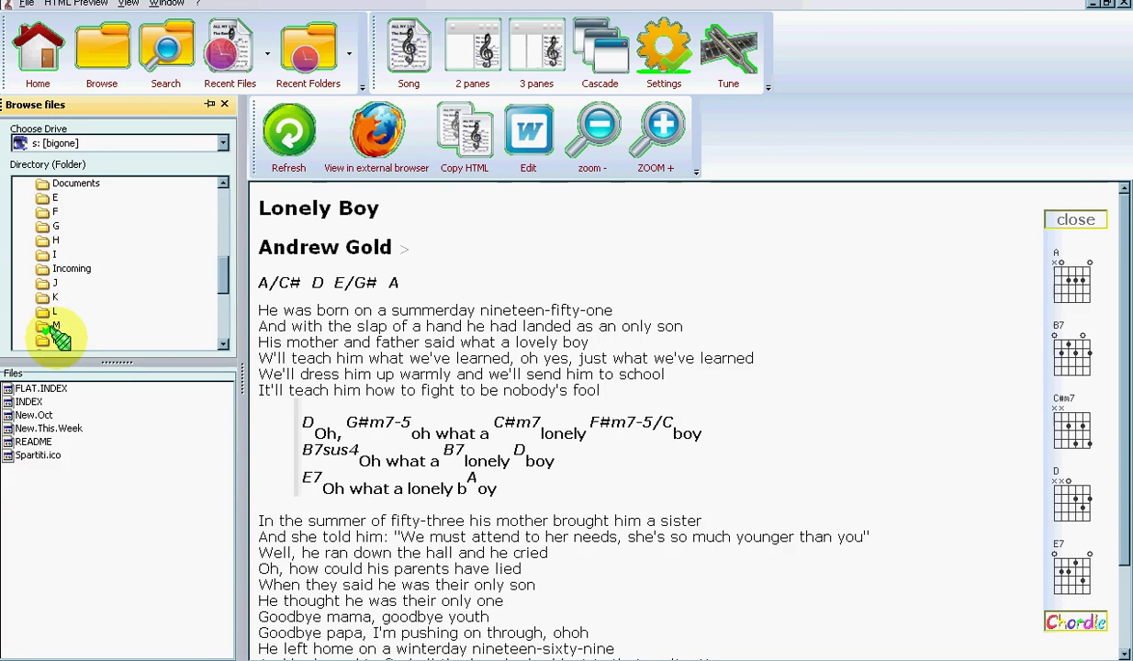
{"action": "left_click", "coordinate": [56, 225]}
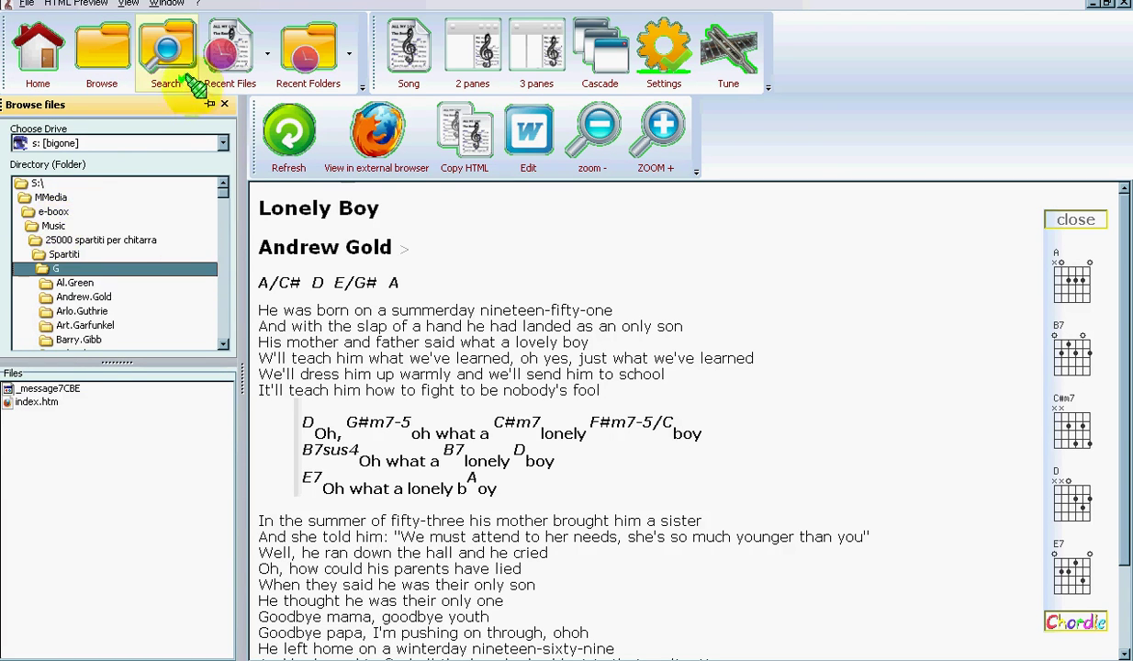
Step: Search the current folder for 'genesis'
{"action": "left_click", "coordinate": [165, 53]}
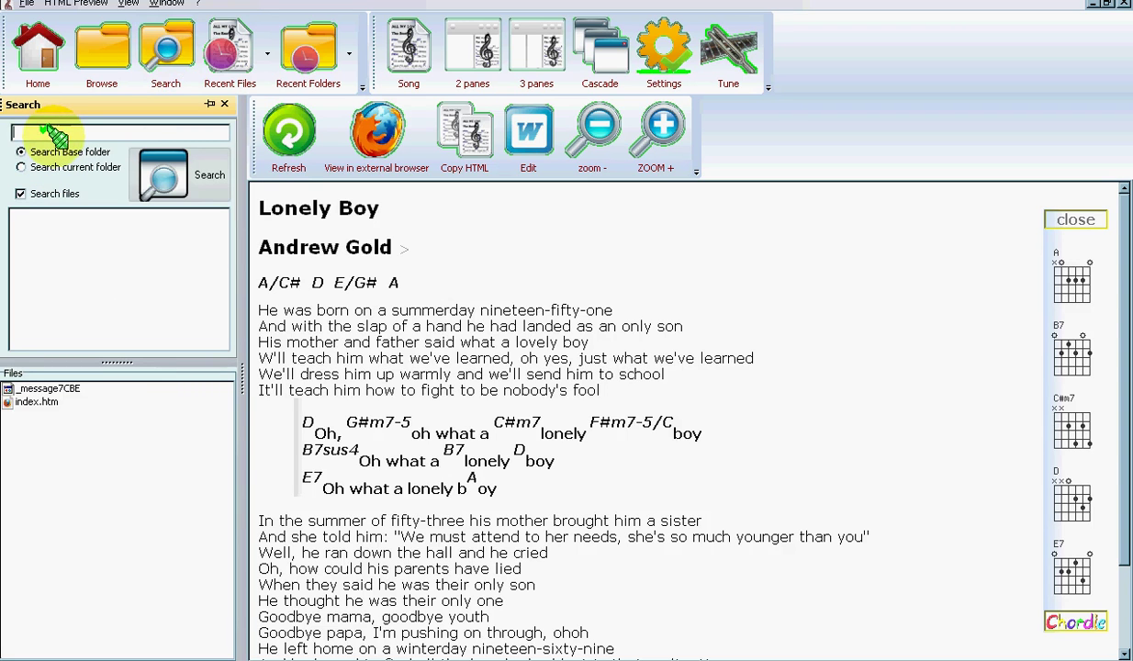
{"action": "type", "text": "genesis"}
{"action": "left_click", "coordinate": [44, 167]}
{"action": "left_click", "coordinate": [165, 172]}
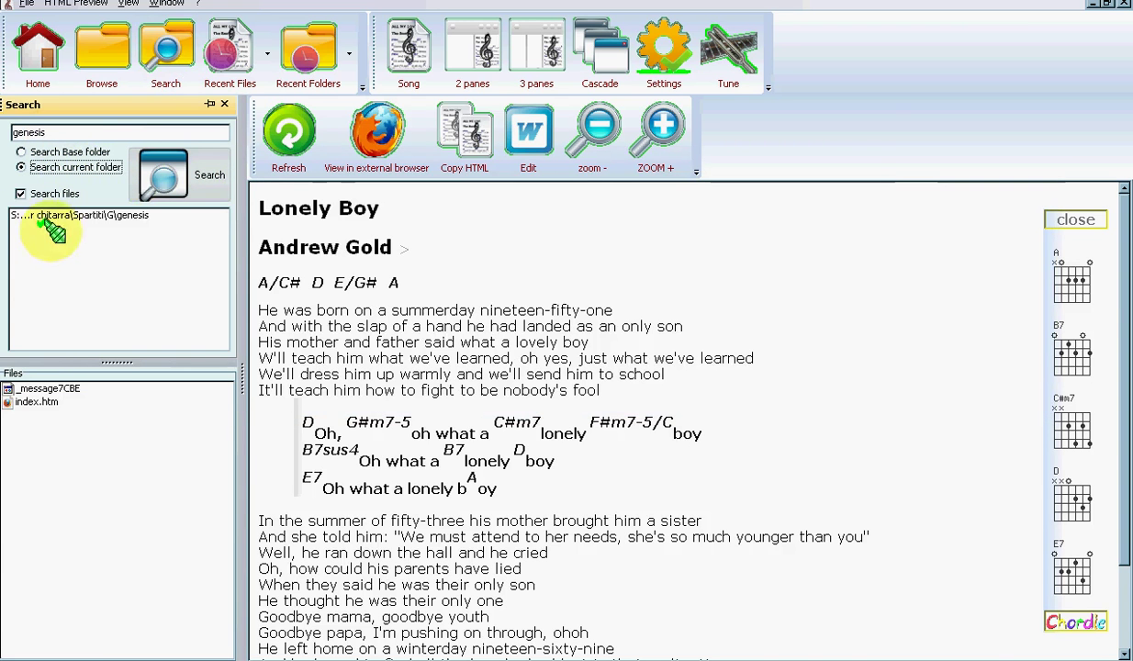
Step: Preview the genesis folder's tab files, then open the For A While sheet (for_a_while.crd)
{"action": "left_click", "coordinate": [55, 214]}
{"action": "left_click", "coordinate": [41, 454]}
{"action": "left_click", "coordinate": [41, 495]}
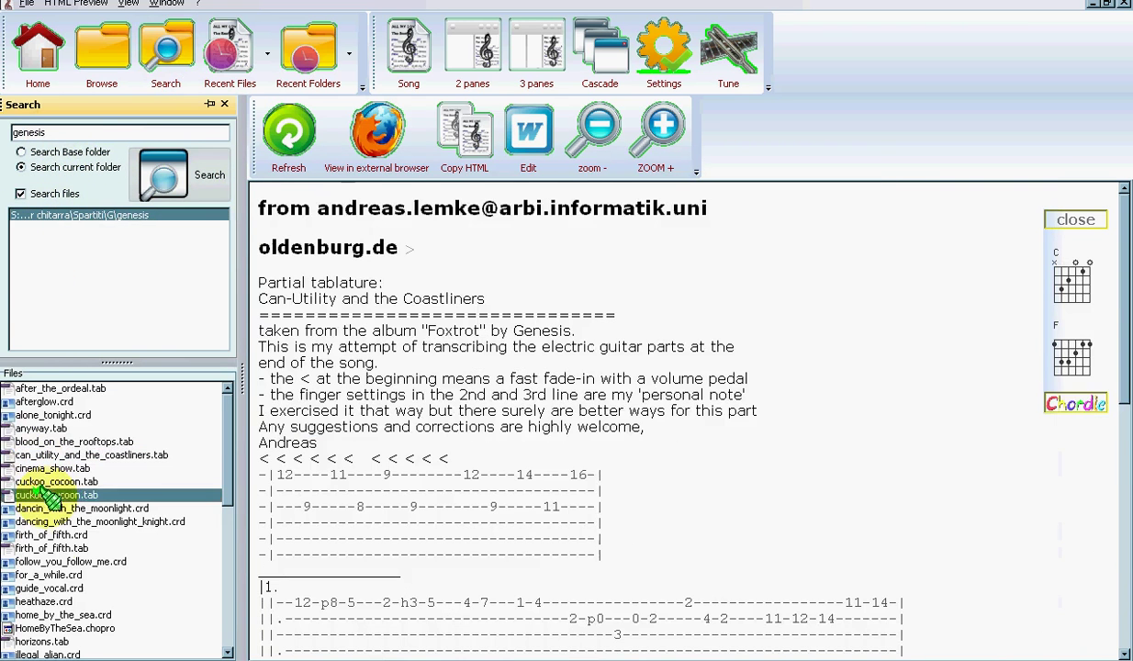
{"action": "left_click", "coordinate": [48, 575]}
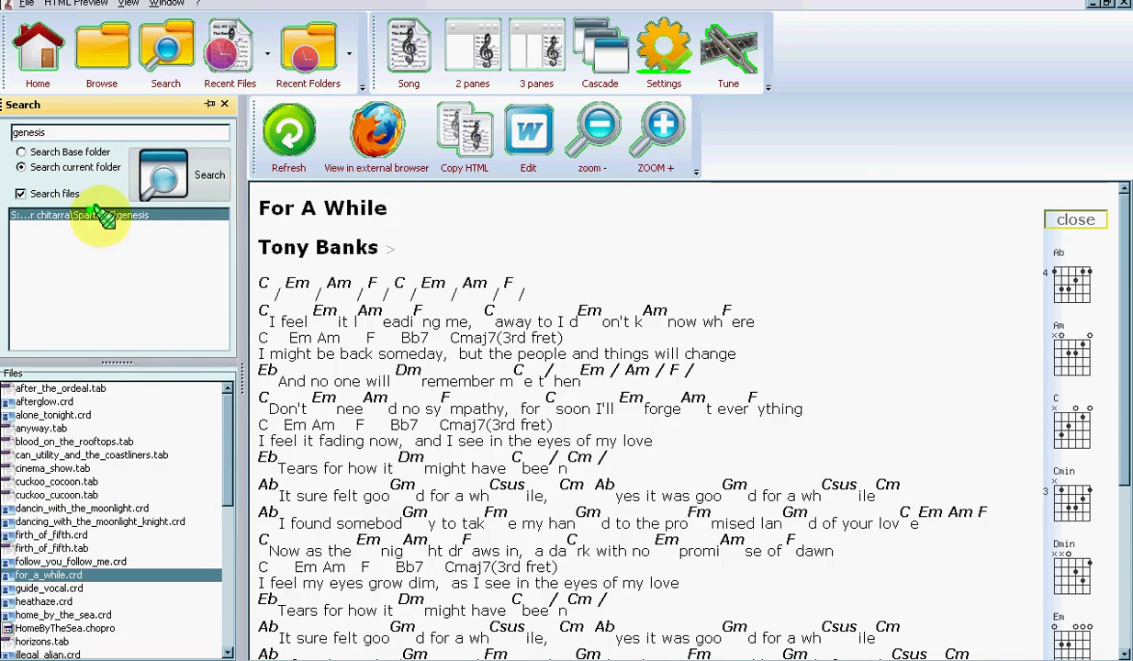
{"action": "left_click", "coordinate": [246, 48]}
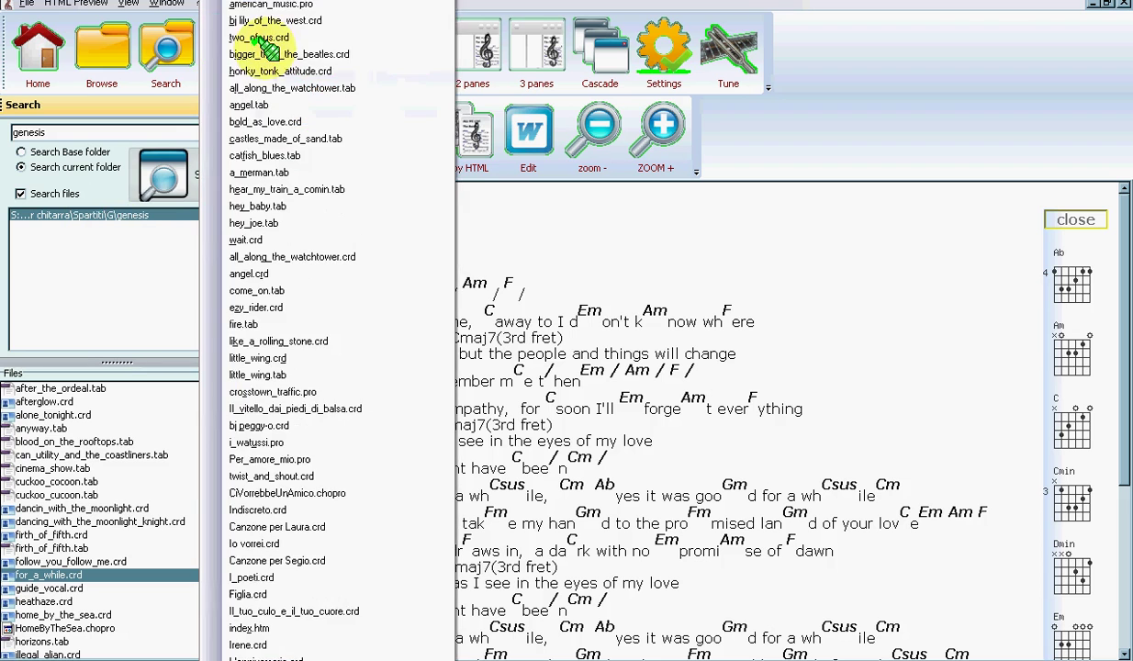
{"action": "left_click", "coordinate": [167, 87]}
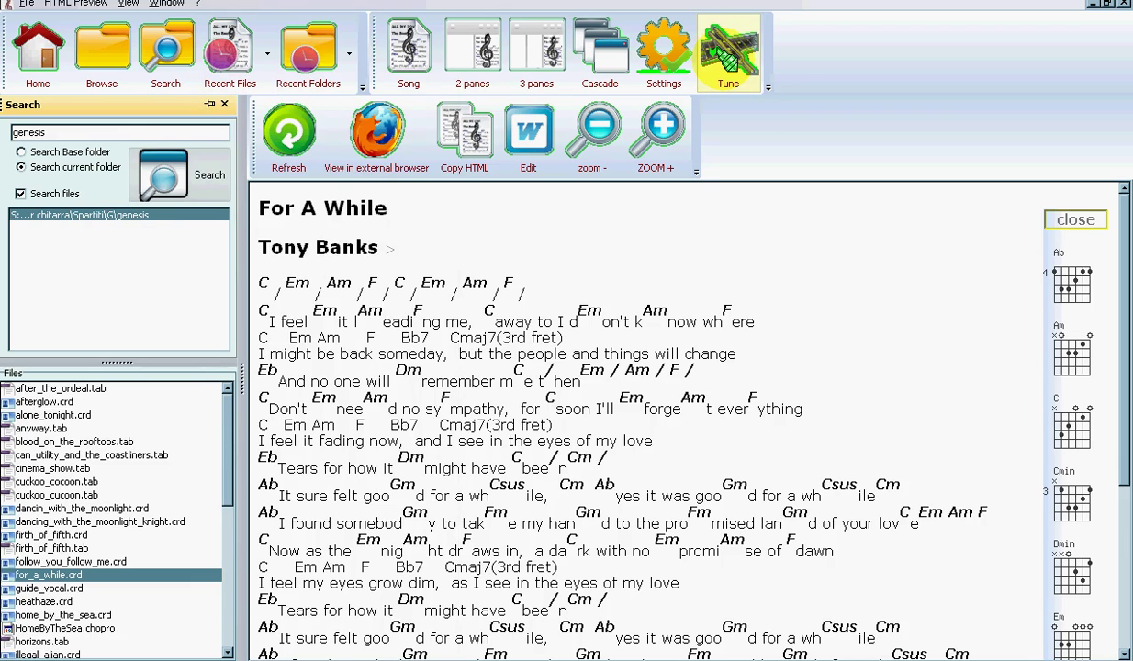
Step: Open the tuner and try the Bass 6 and Ukulele instruments
{"action": "left_click", "coordinate": [730, 61]}
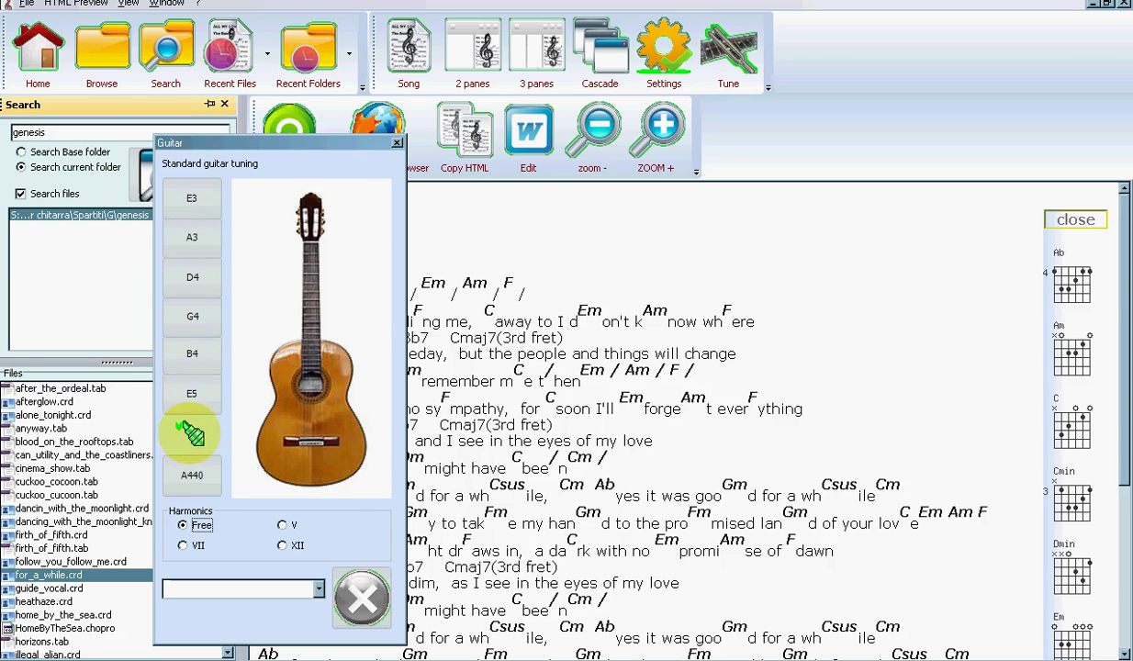
{"action": "left_click", "coordinate": [315, 592]}
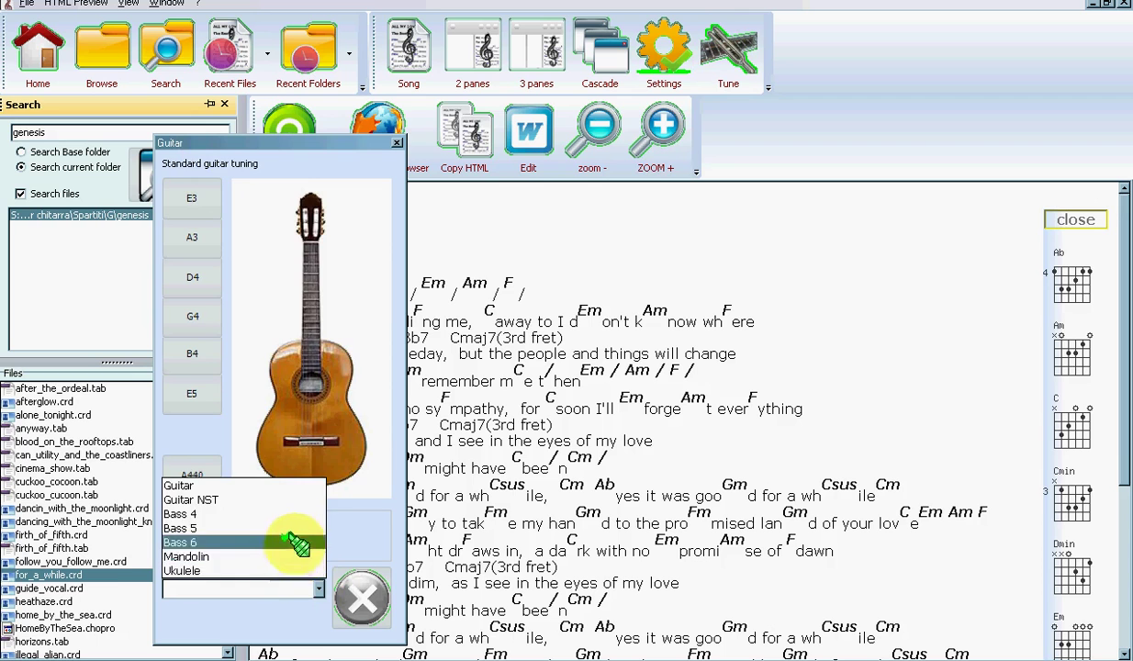
{"action": "left_click", "coordinate": [298, 543]}
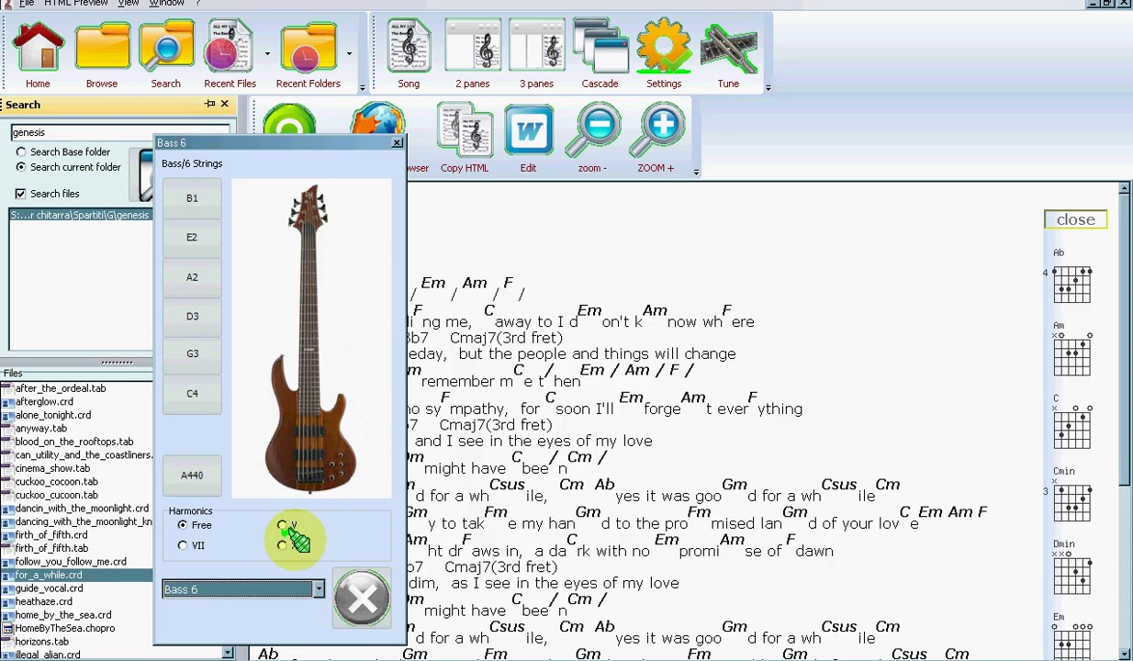
{"action": "left_click", "coordinate": [314, 589]}
{"action": "left_click", "coordinate": [298, 572]}
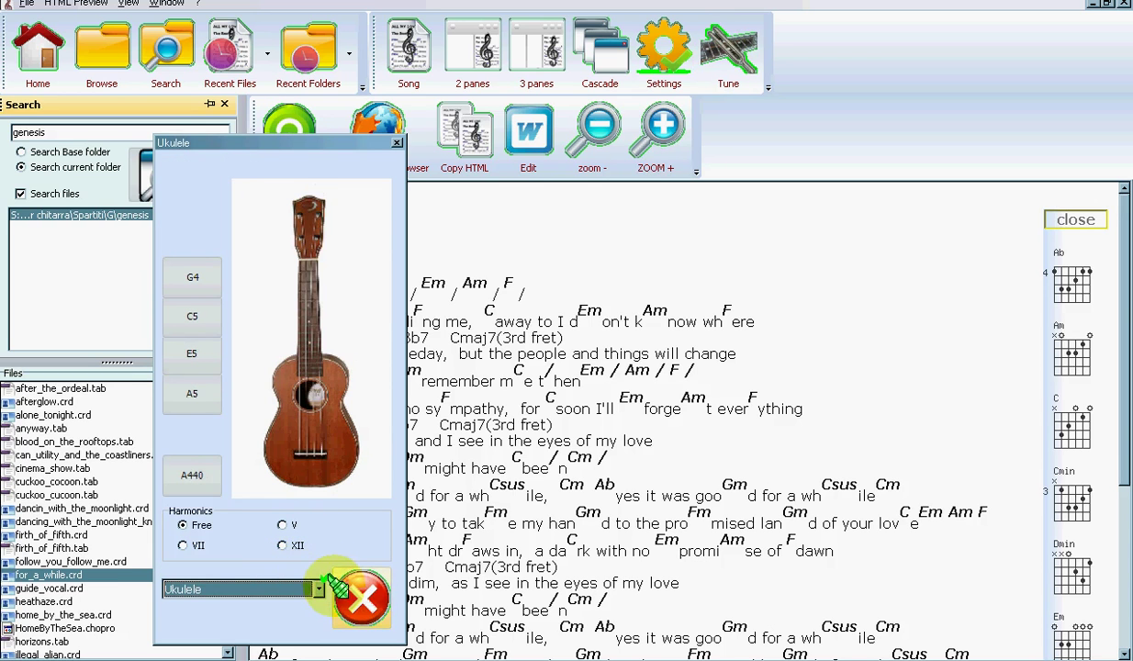
Step: Set harmonics to XII and switch the tuner back to Guitar
{"action": "left_click", "coordinate": [284, 545]}
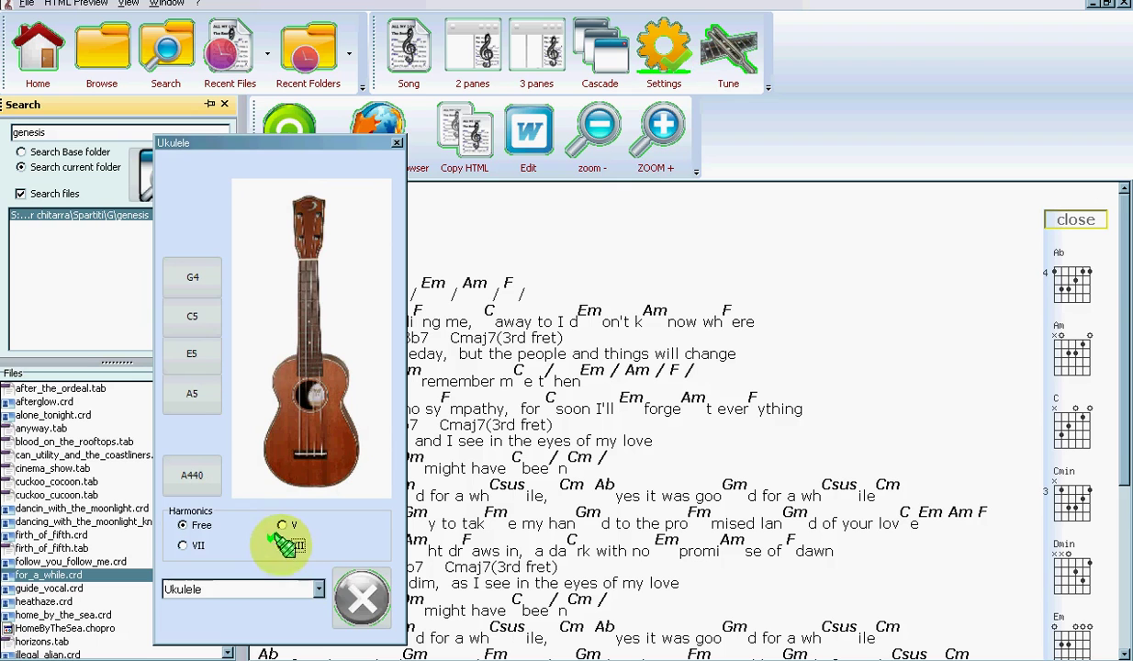
{"action": "left_click", "coordinate": [315, 585]}
{"action": "left_click", "coordinate": [285, 483]}
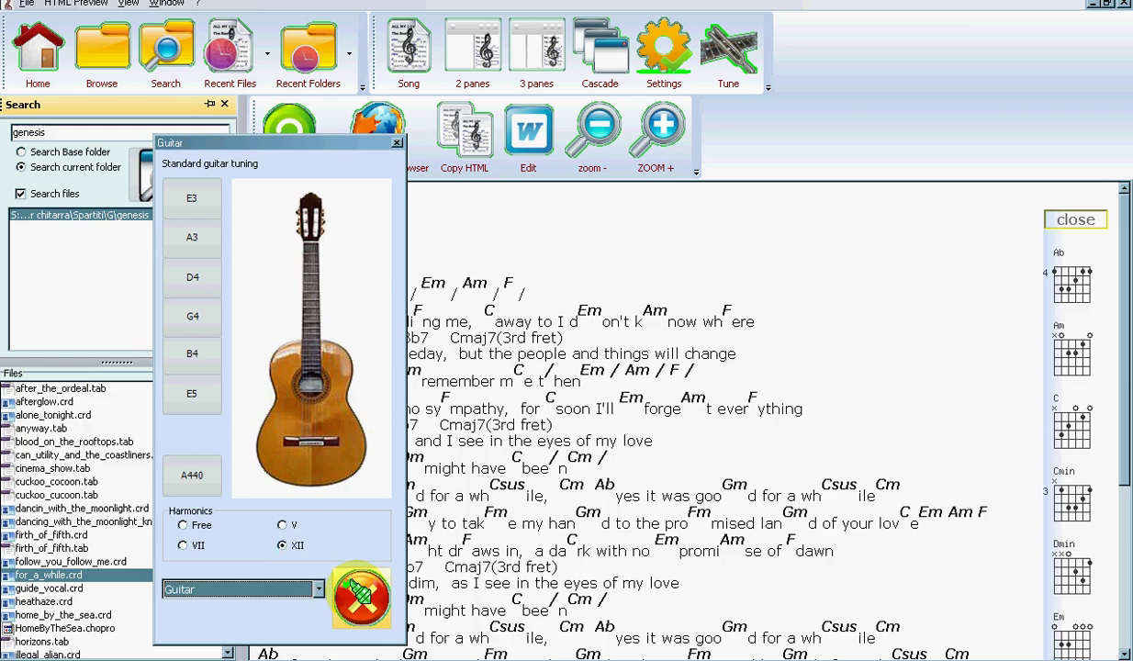
Step: Close the tuner, then bring up the Alt+Tab window switcher
{"action": "left_click", "coordinate": [361, 597]}
{"action": "key", "text": "alt+Tab"}
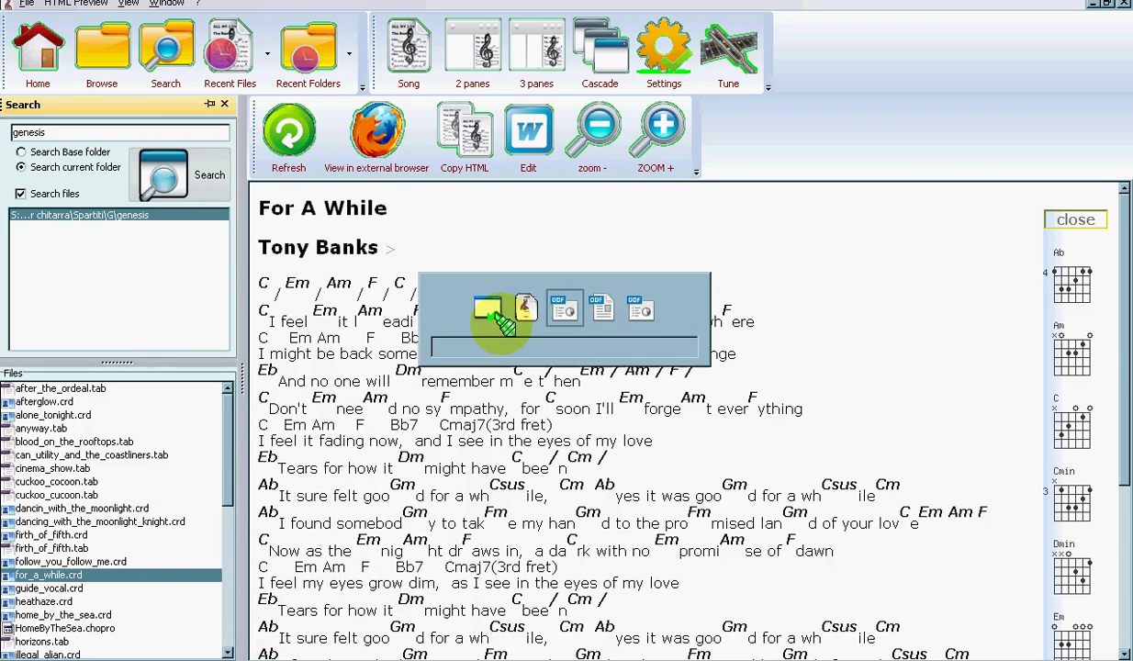